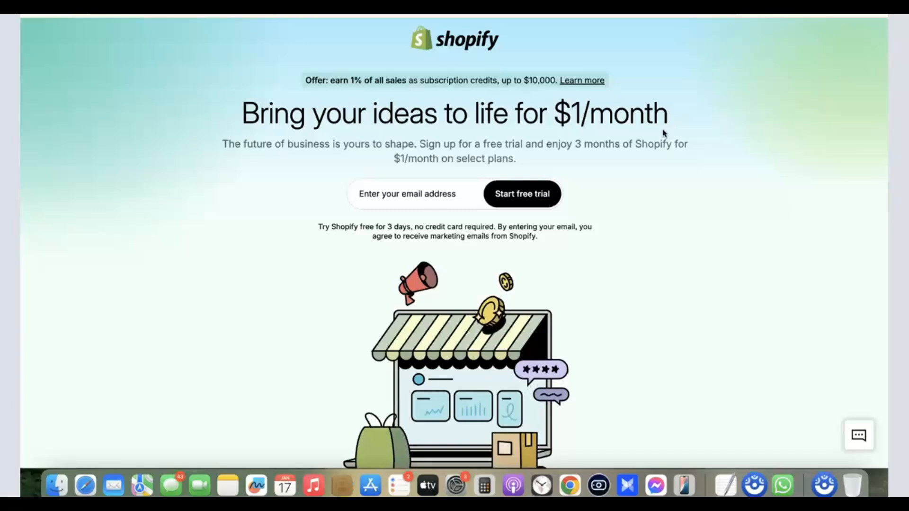
Step: Enter the saved account e-mail and start the Shopify free trial
left_click(446, 194)
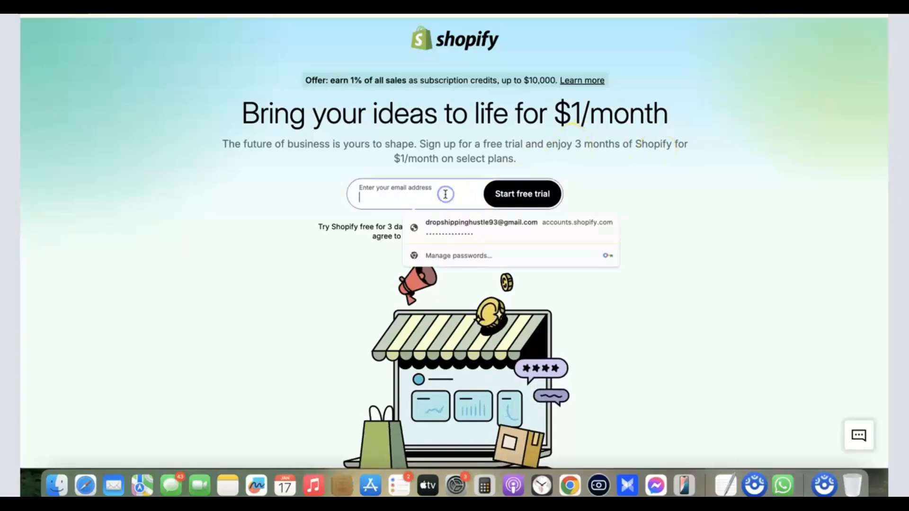
key("super+v")
left_click(631, 196)
left_click(496, 207)
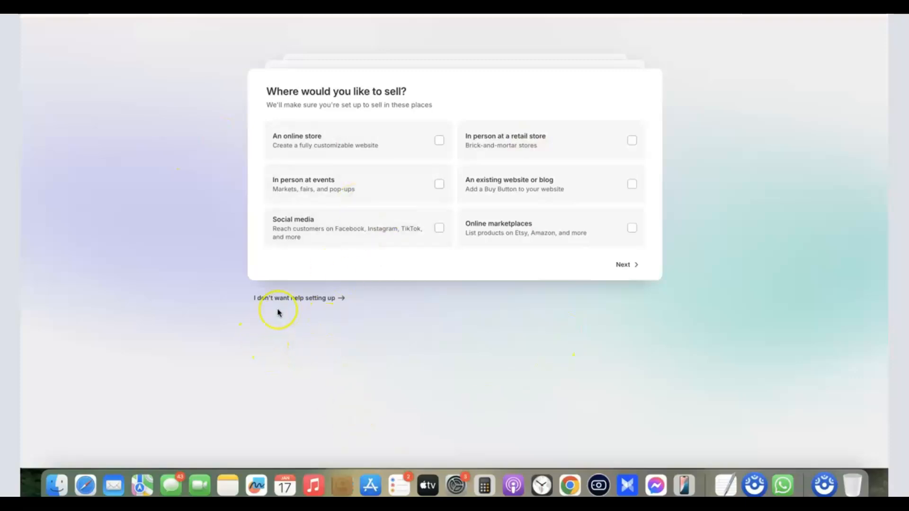
Step: Skip the guided setup questions and postpone choosing a plan
left_click(303, 298)
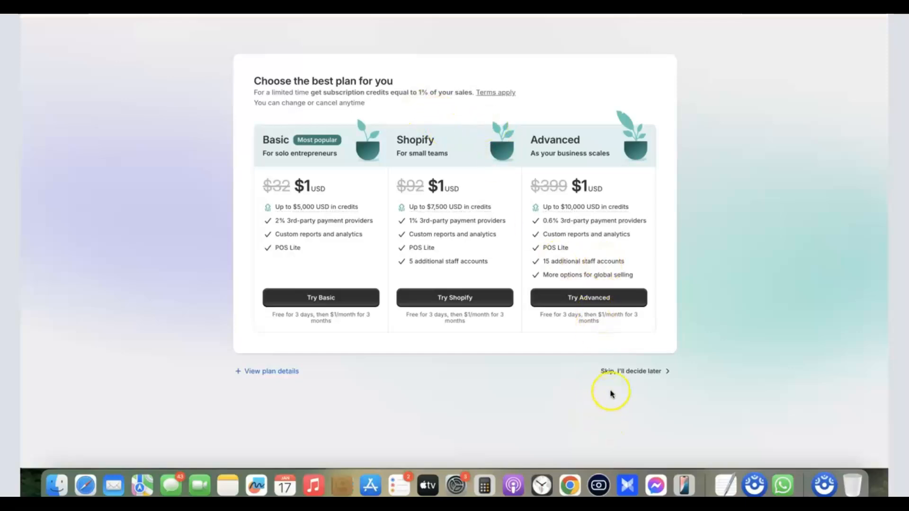
left_click(624, 372)
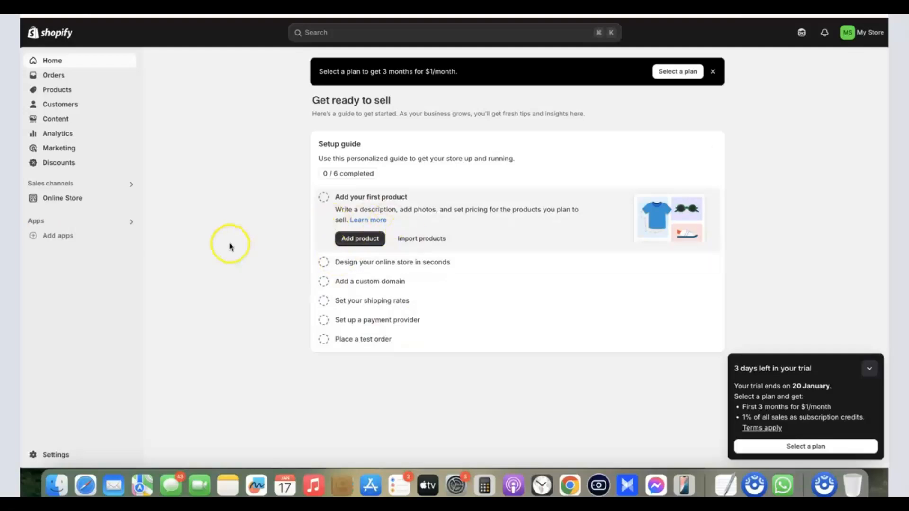
Step: Look through Orders and Products, then go to the Online Store themes page
left_click(65, 79)
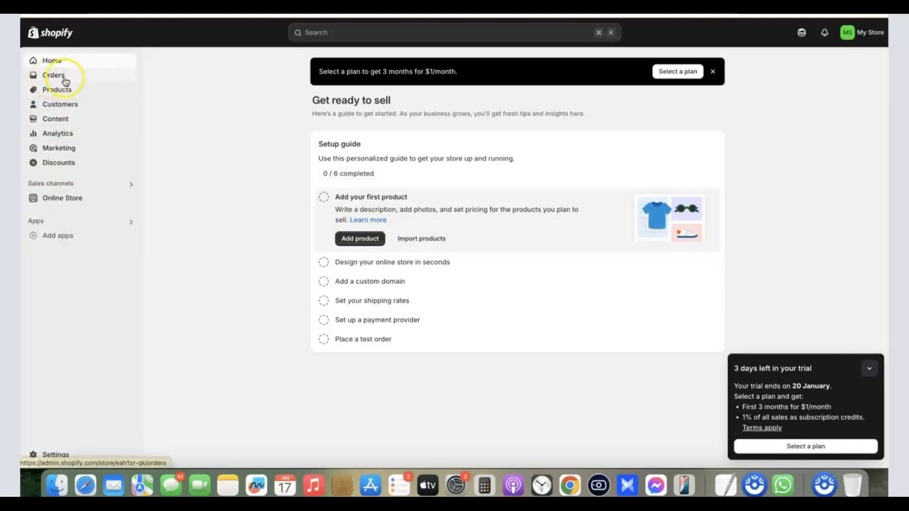
left_click(59, 95)
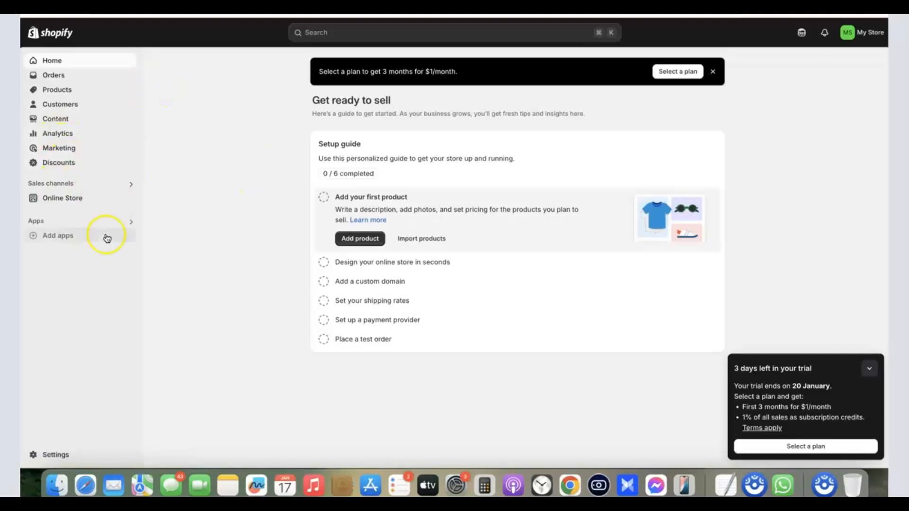
left_click(67, 203)
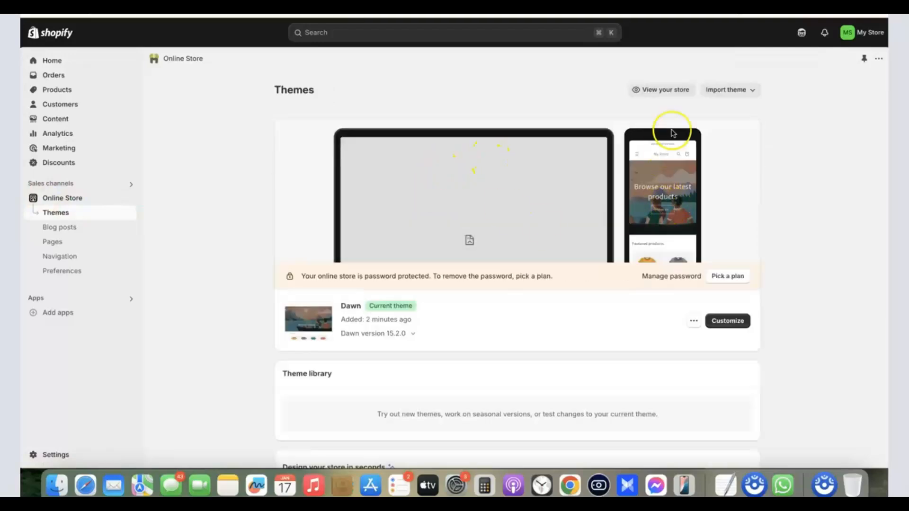
right_click(665, 88)
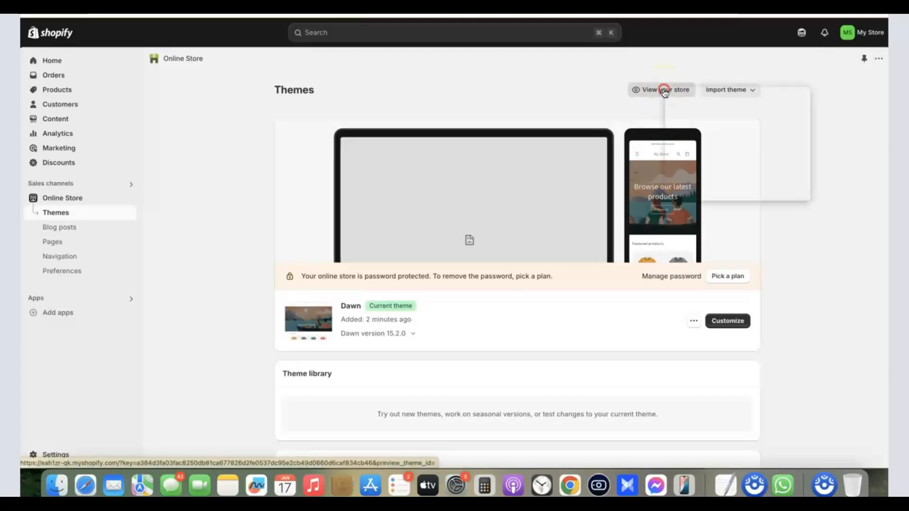
left_click(589, 79)
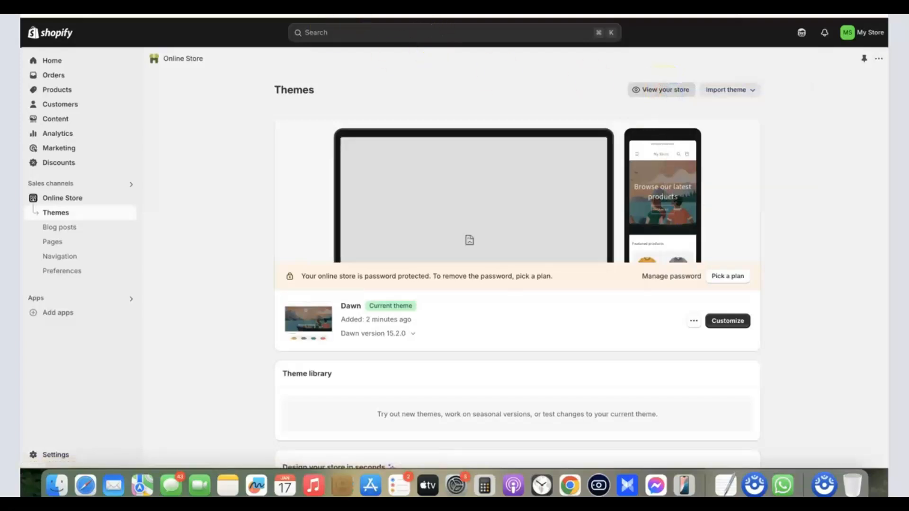
key("ctrl+Tab")
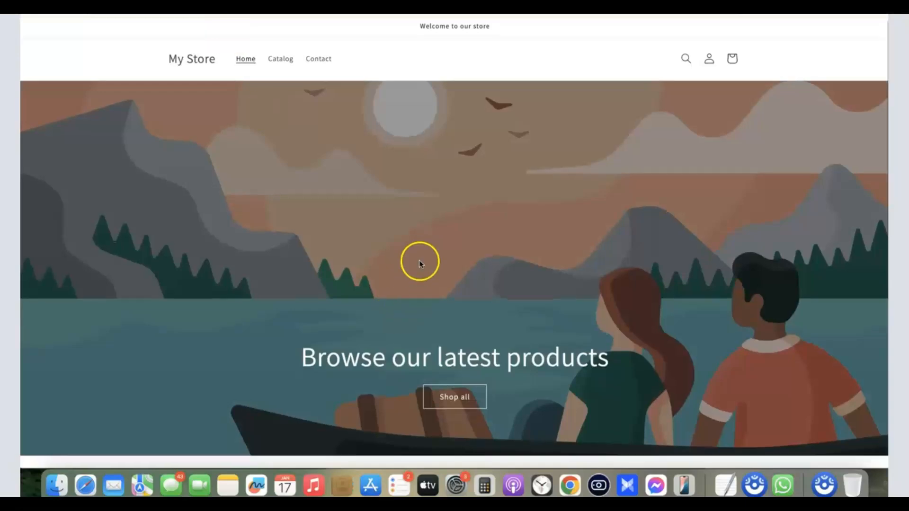
scroll(420, 261, "down", 10)
scroll(449, 315, "up", 10)
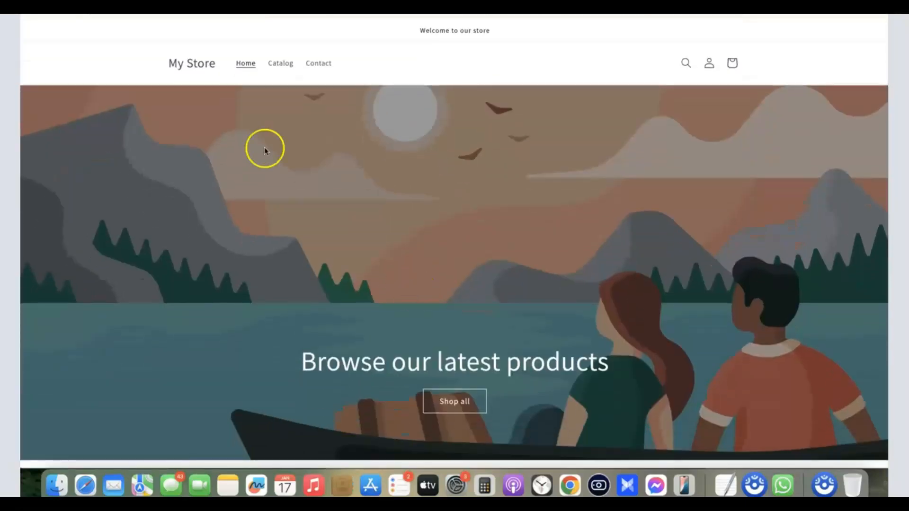
key("ctrl+shift+Tab")
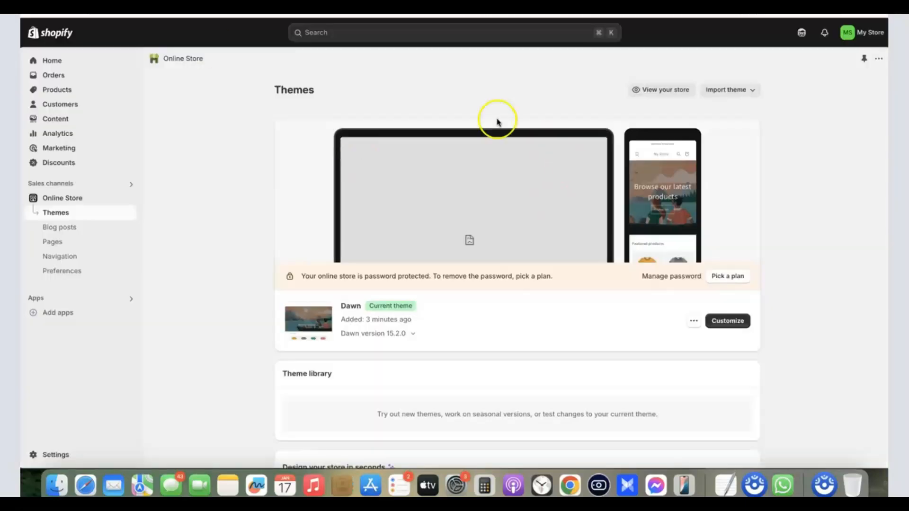
scroll(245, 164, "down", 1)
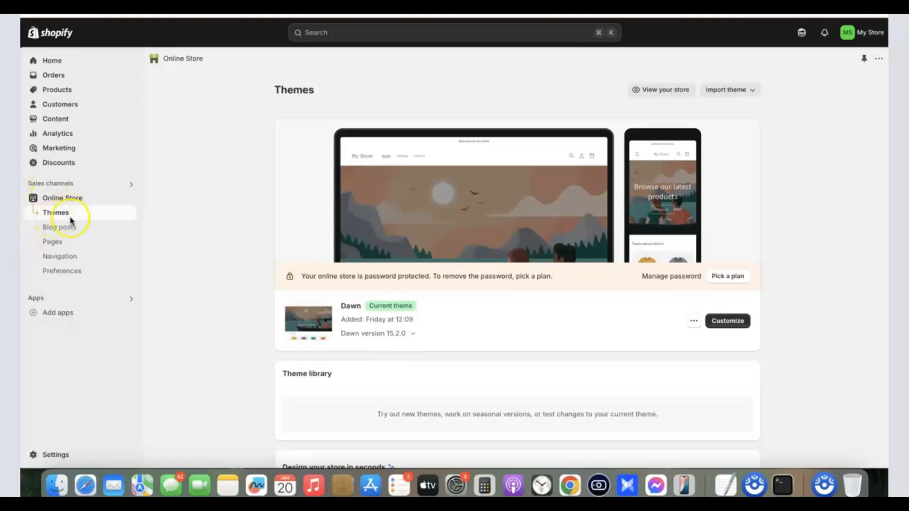
Step: Browse down to Popular free themes and open the Sense theme demo preview
left_click(61, 197)
scroll(62, 220, "up", 5)
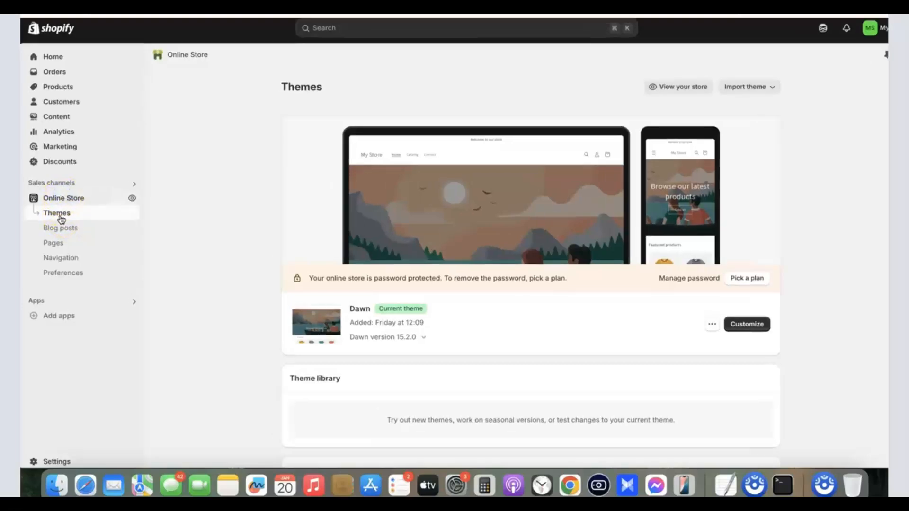
scroll(114, 239, "down", 5)
scroll(113, 238, "down", 4)
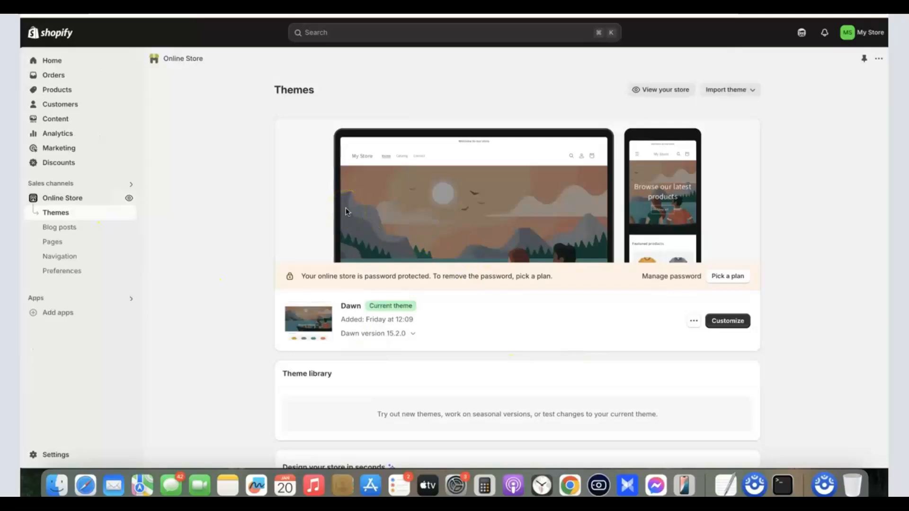
scroll(346, 210, "down", 8)
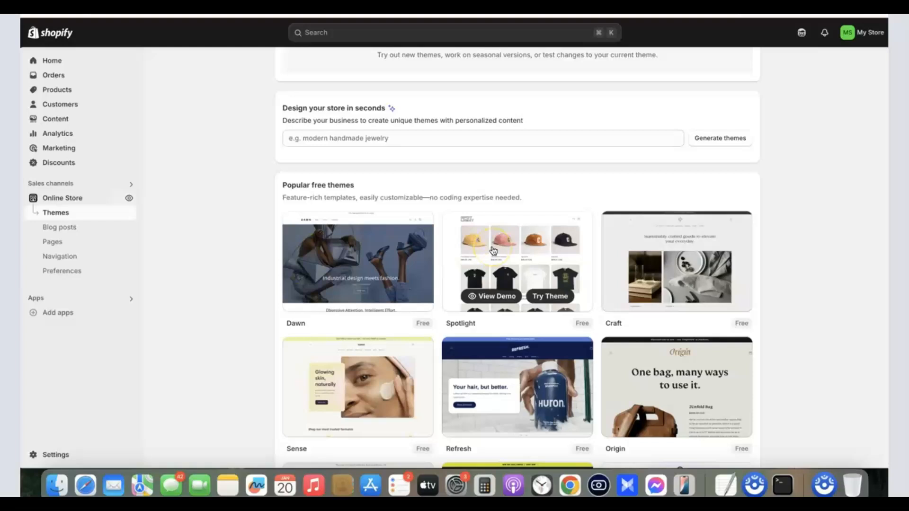
scroll(481, 227, "down", 5)
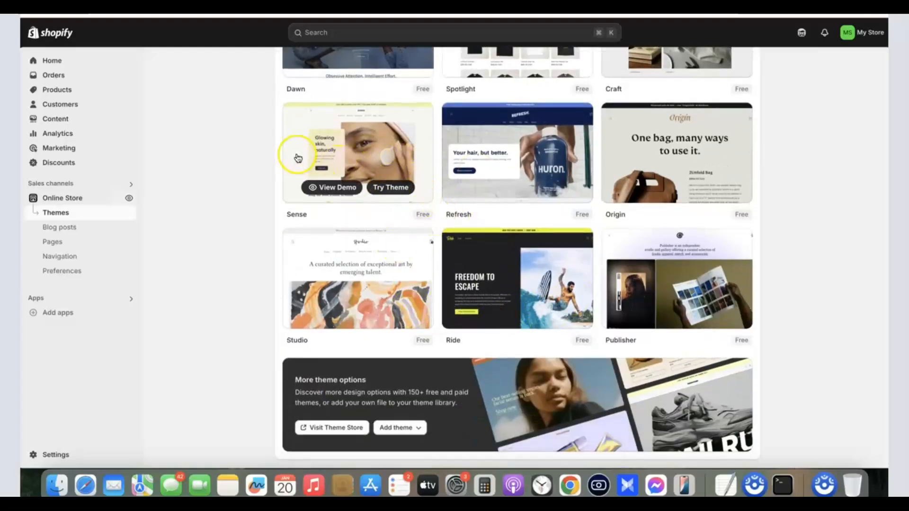
scroll(378, 255, "up", 4)
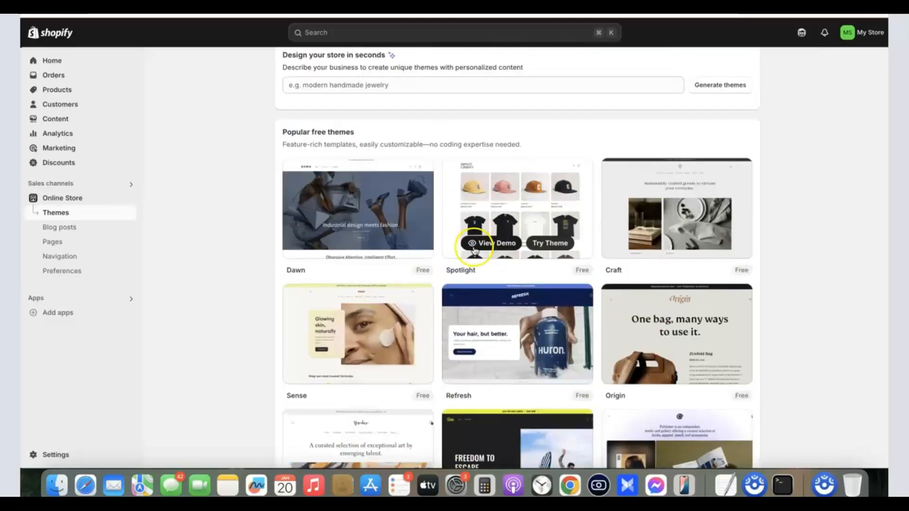
scroll(451, 203, "up", 1)
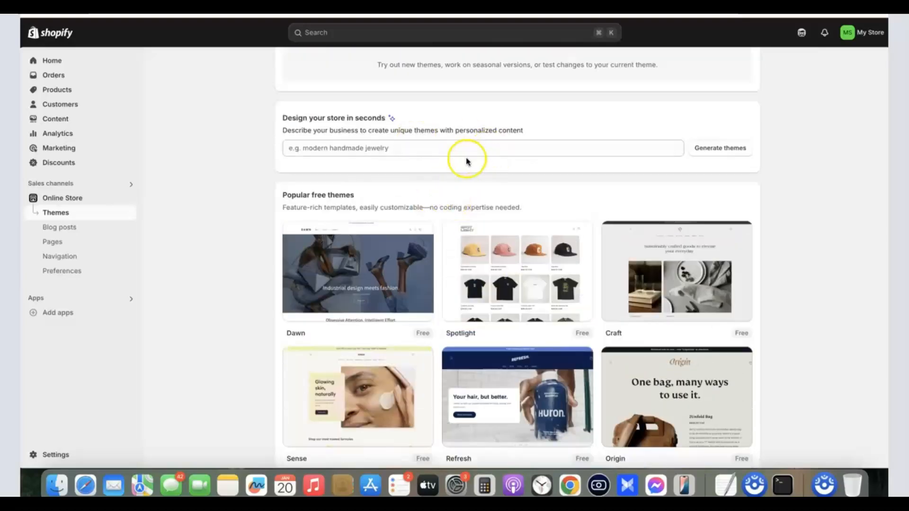
scroll(461, 153, "down", 2)
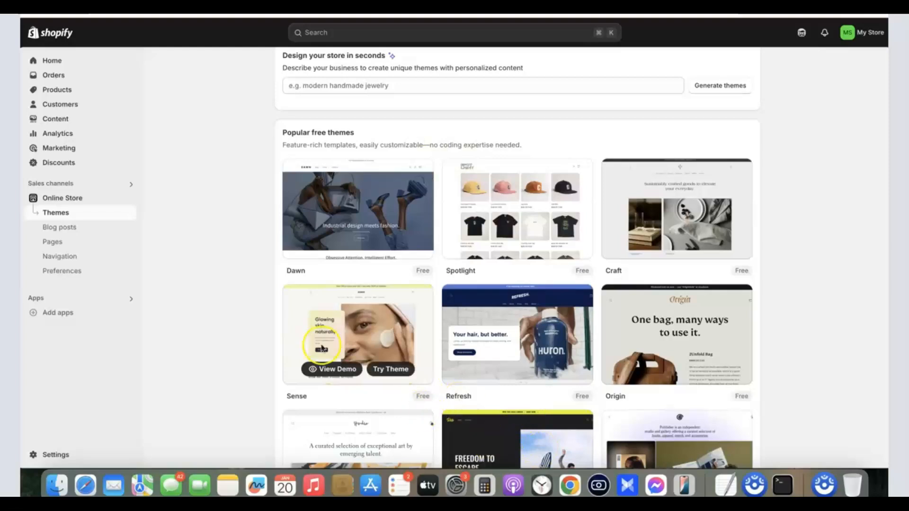
scroll(553, 307, "down", 3)
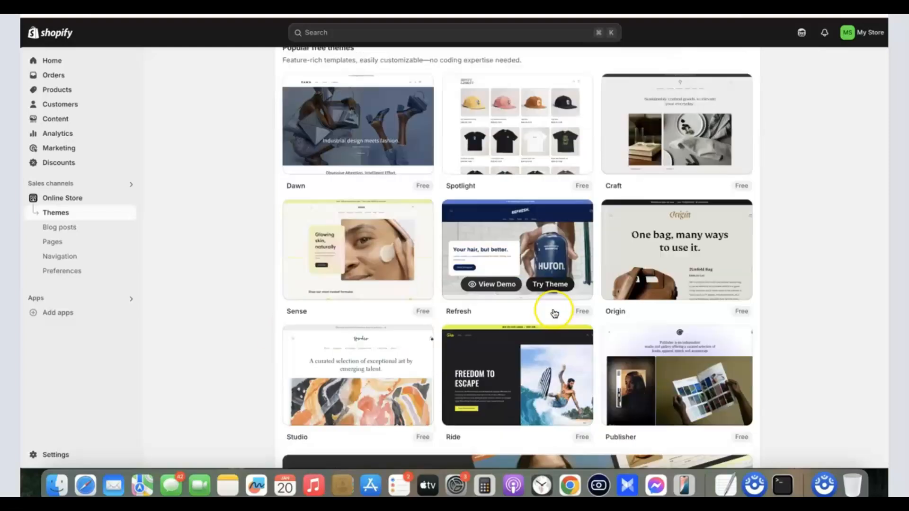
left_click(320, 237)
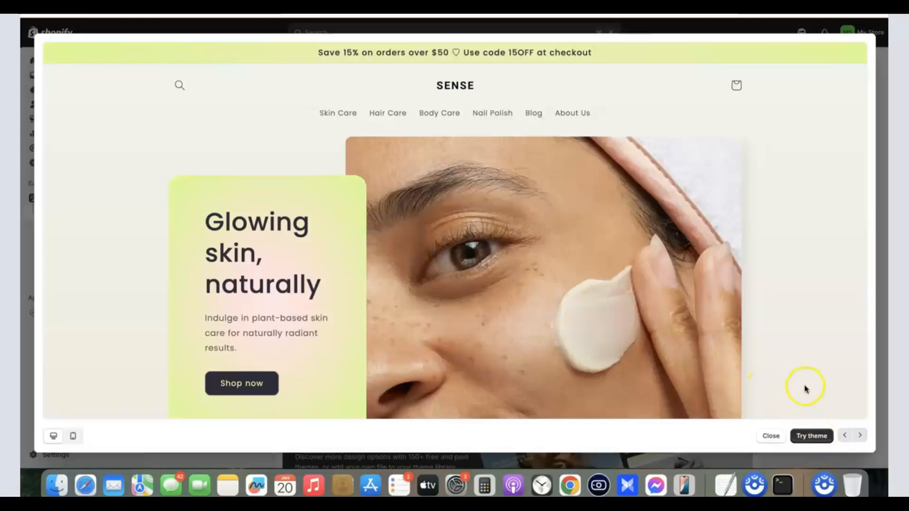
Step: Add the Sense theme to the store as a draft with Try theme
left_click(813, 437)
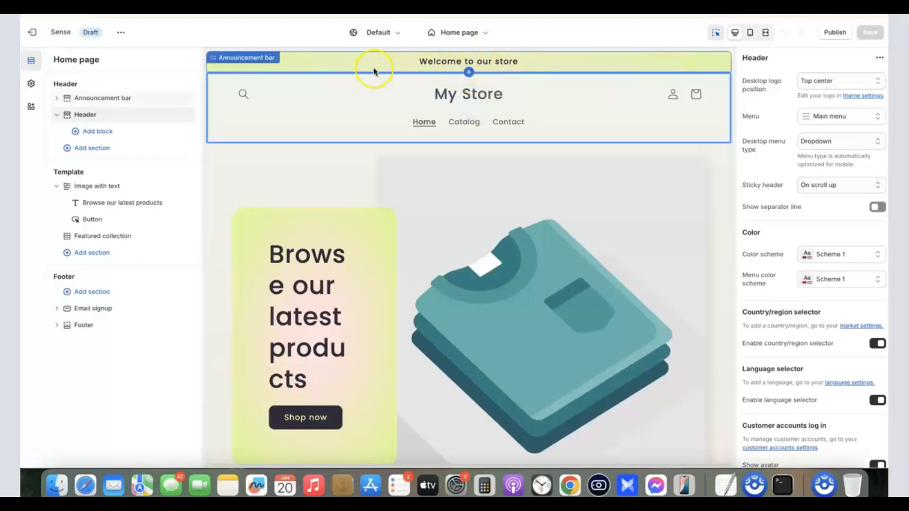
Step: Replace the 'Welcome to our store' announcement with 'Get Free Shipping on All Products'
left_click(96, 98)
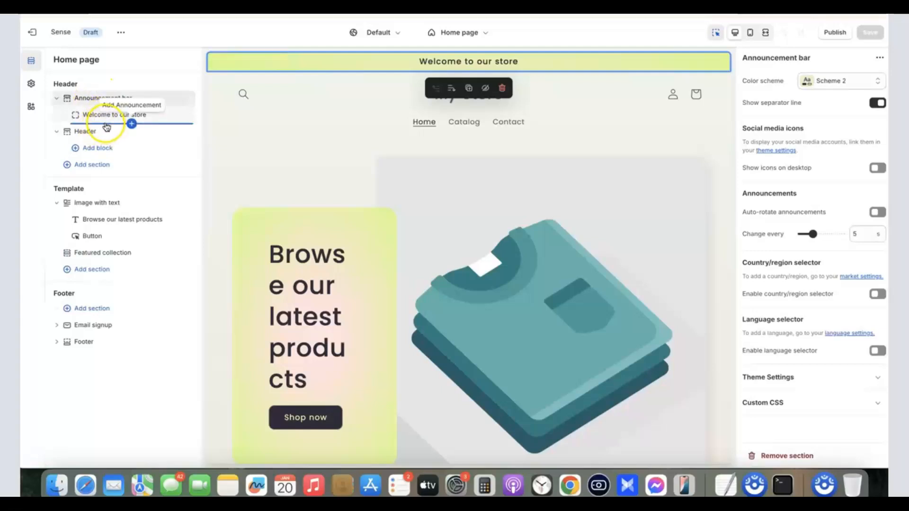
left_click(102, 114)
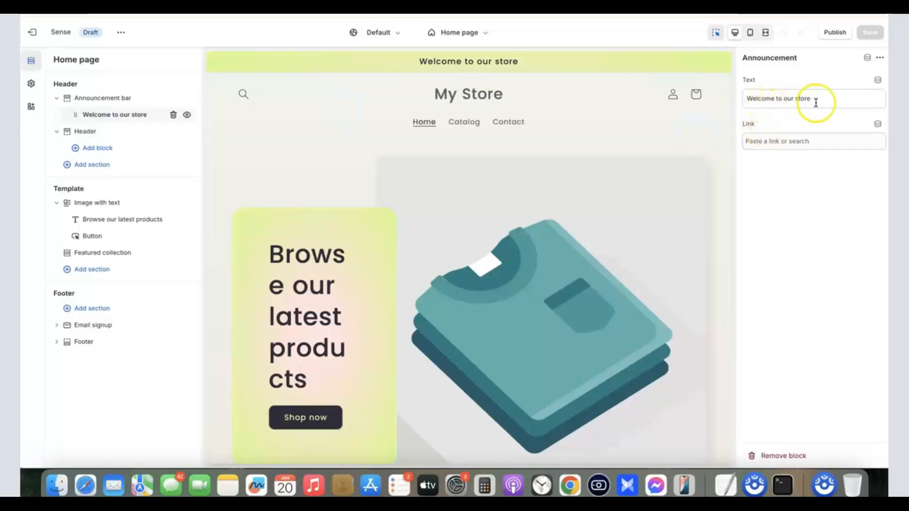
triple_click(829, 99)
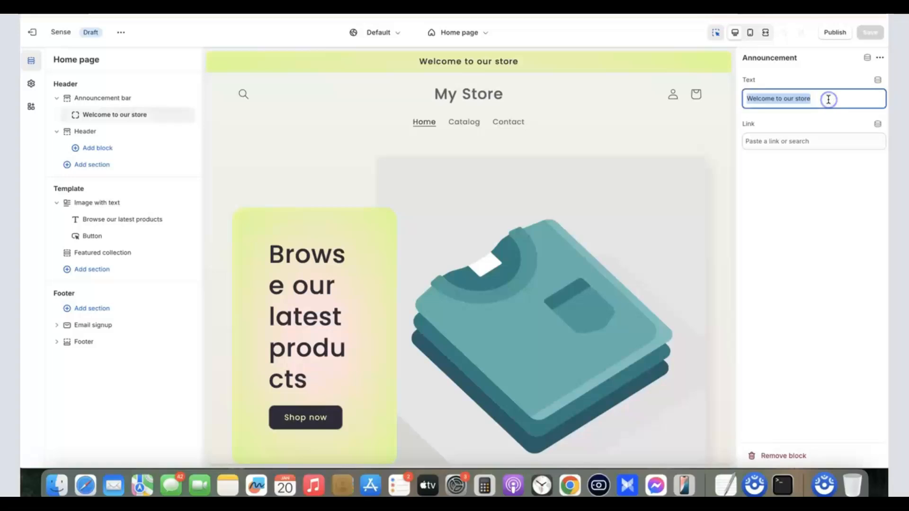
key("BackSpace")
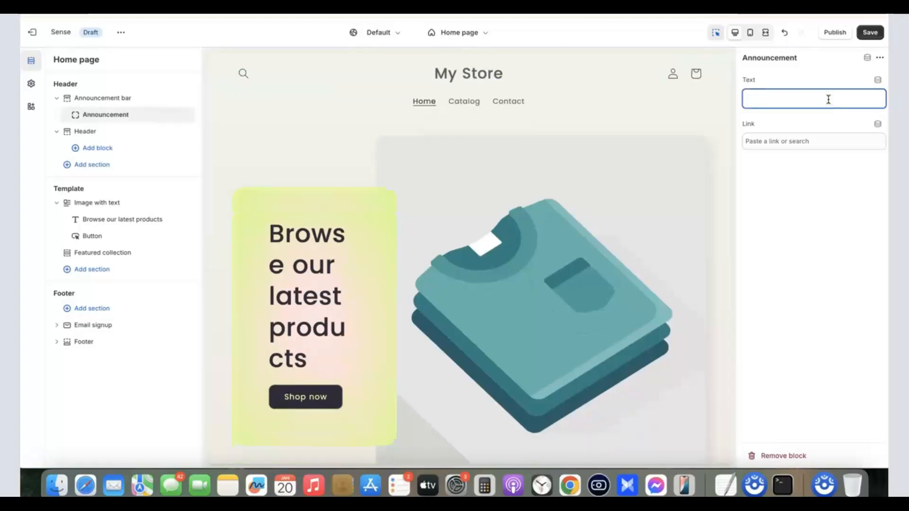
type("Get Free Shipping on All Products")
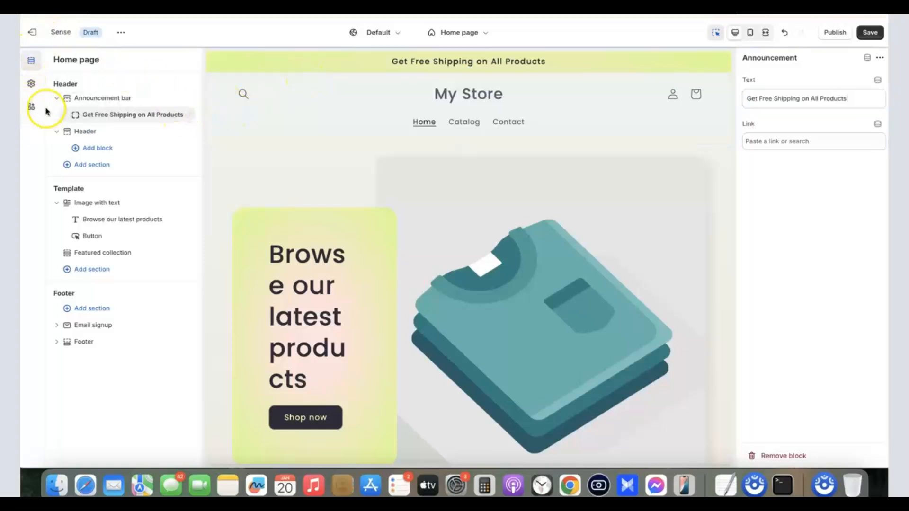
left_click(32, 84)
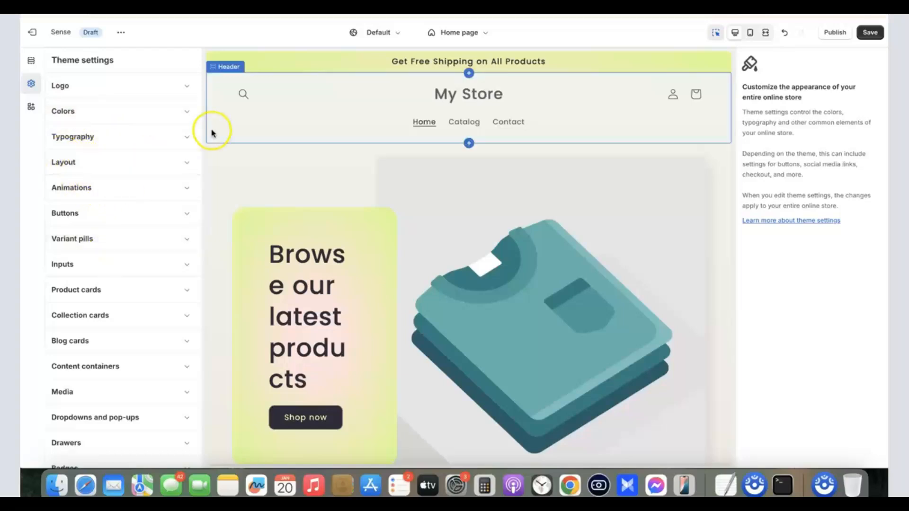
Step: Open the logo image picker and close it without adding a logo
left_click(75, 90)
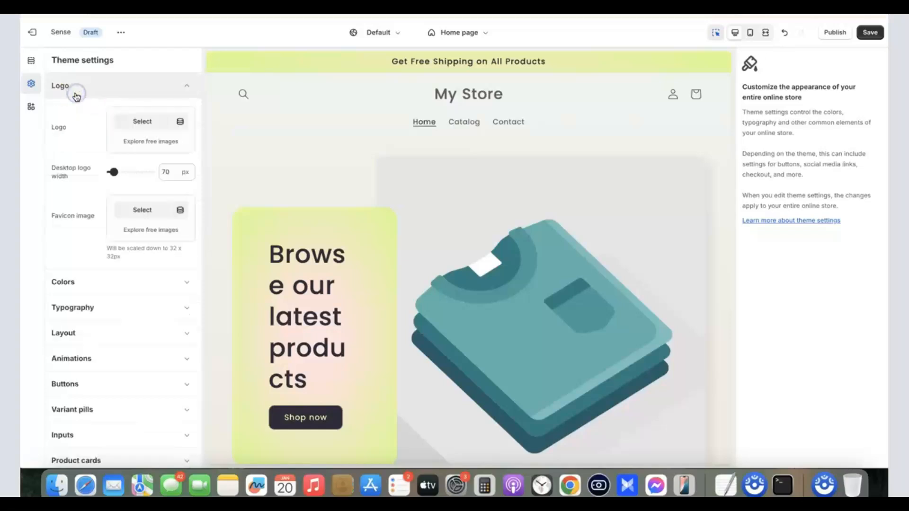
left_click(142, 122)
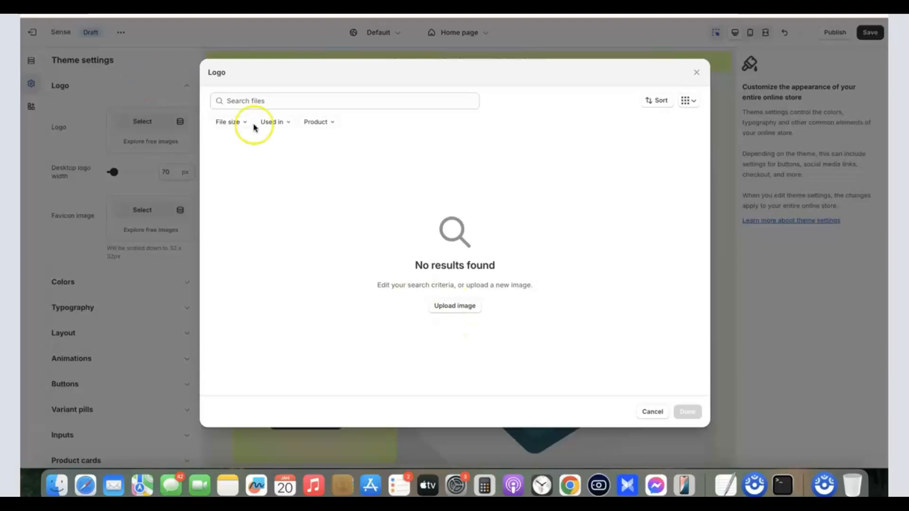
left_click(654, 411)
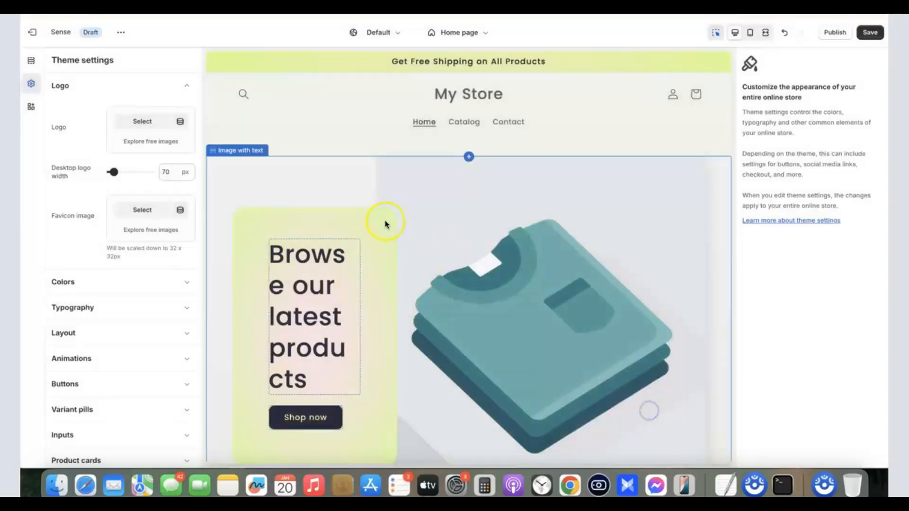
Step: Expand the Colors settings and open Scheme 1 for editing
left_click(30, 84)
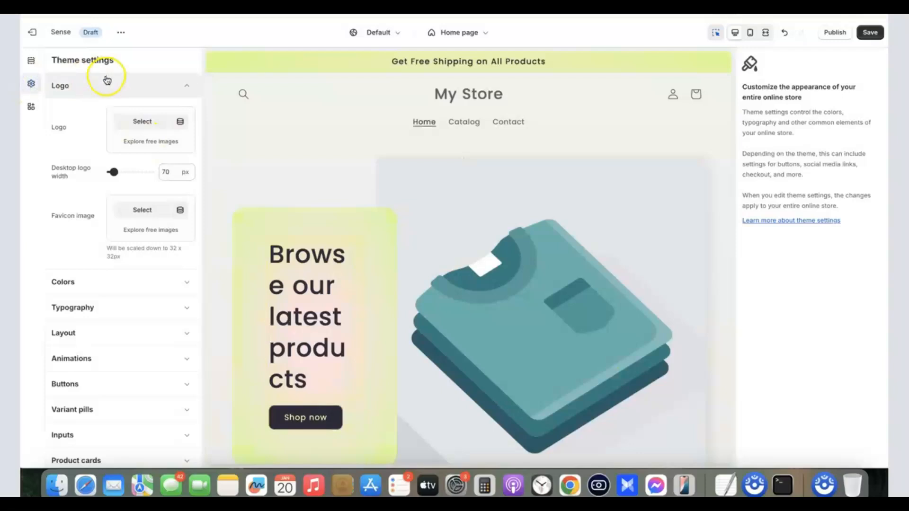
scroll(75, 179, "down", 3)
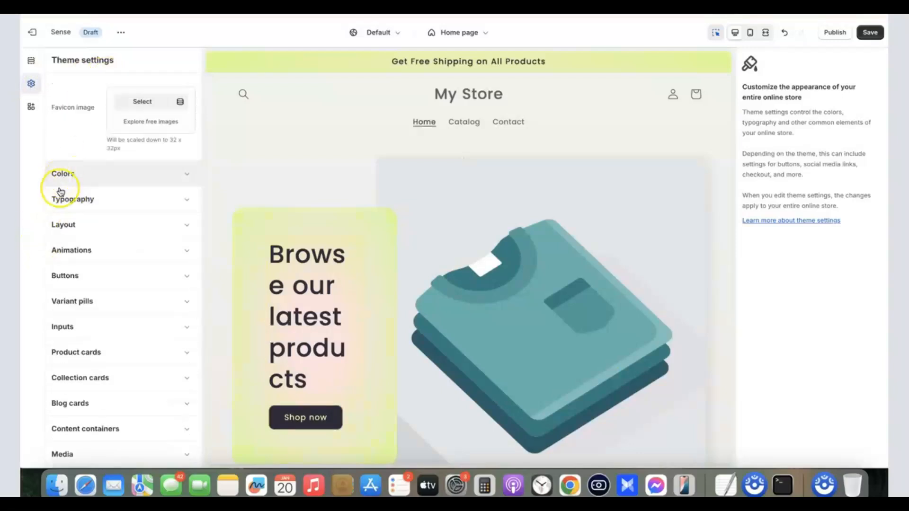
left_click(159, 179)
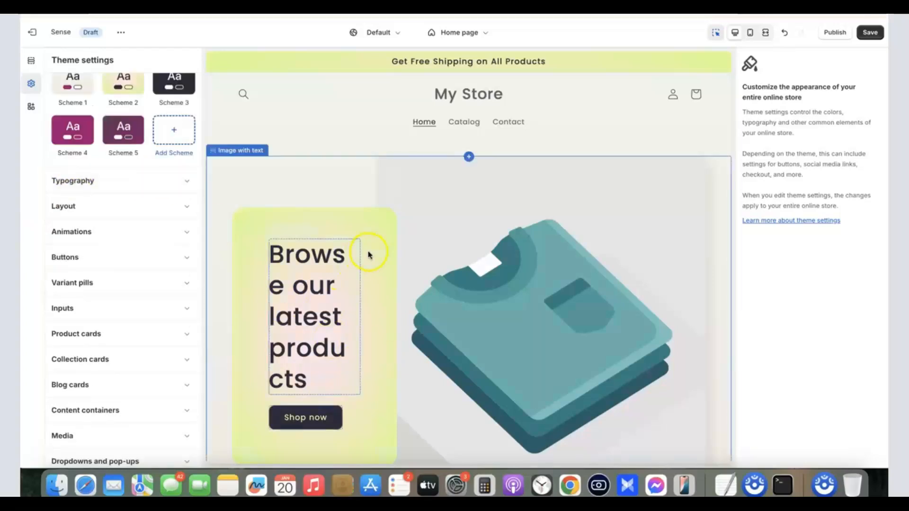
scroll(337, 209, "down", 10)
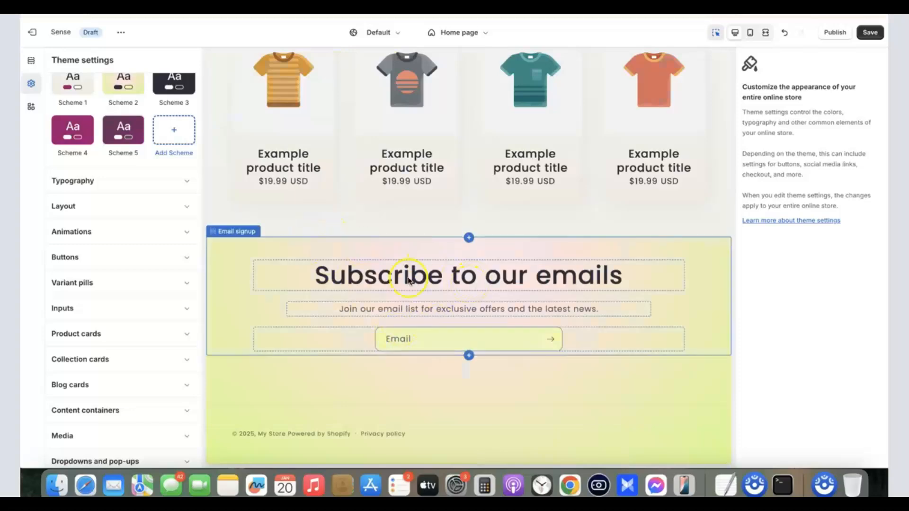
scroll(97, 130, "up", 3)
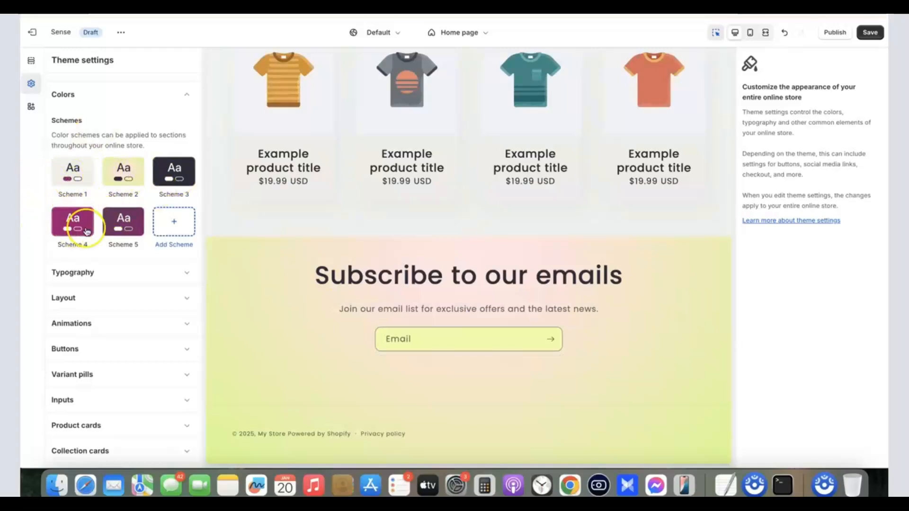
left_click(73, 173)
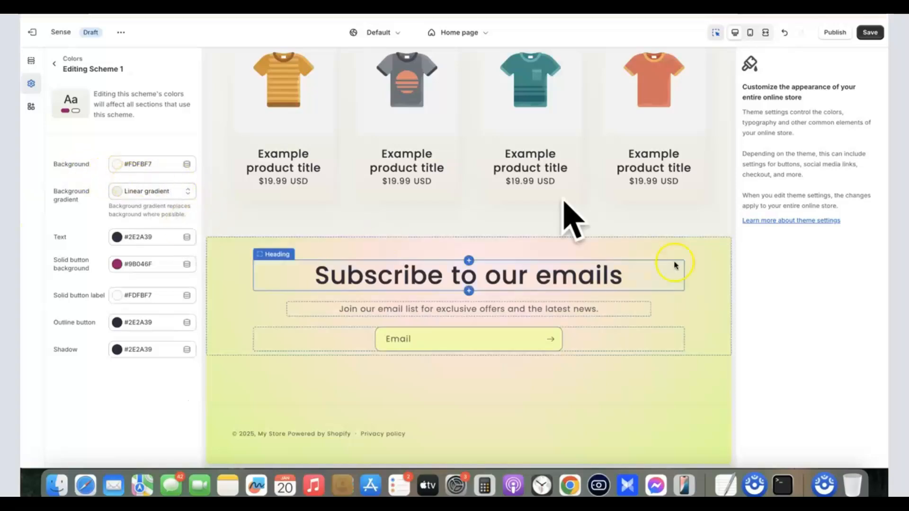
Step: Remove Scheme 1's background gradient, leaving plain #FDFBF7, and return to theme settings
left_click(119, 194)
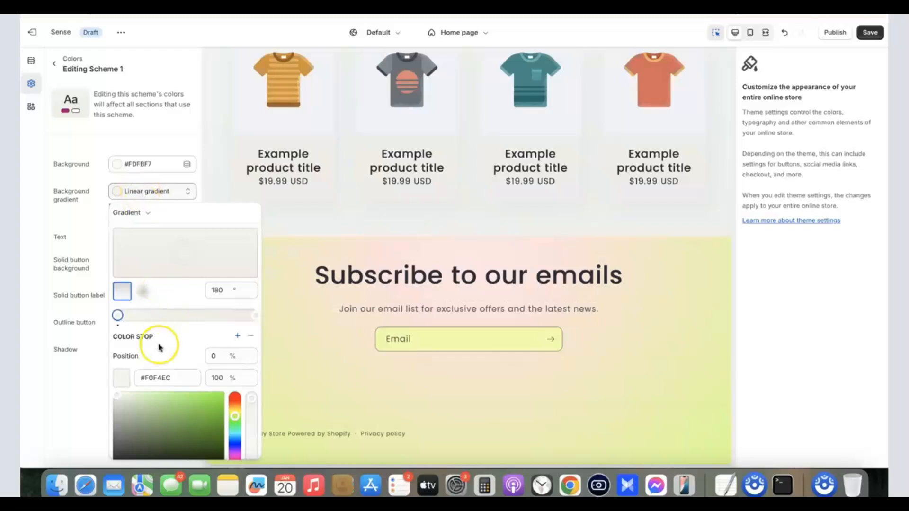
left_click_drag(124, 406, 132, 440)
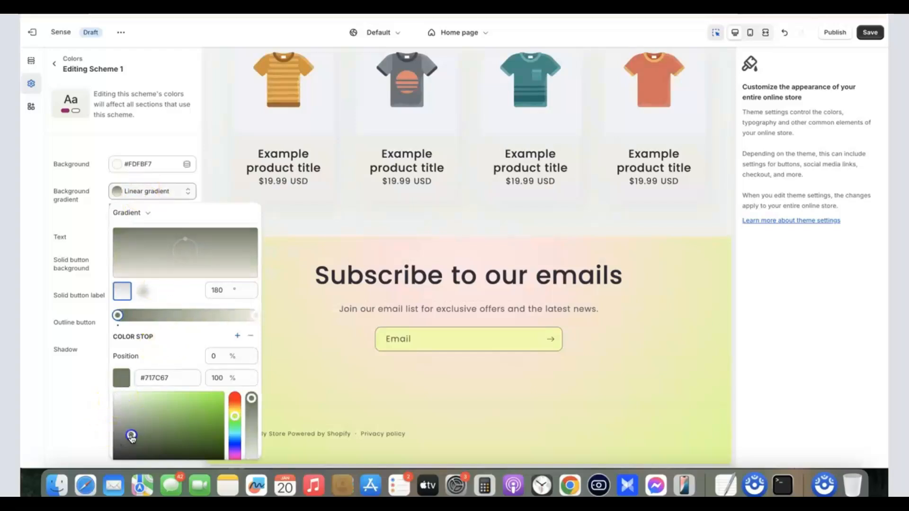
scroll(208, 410, "down", 5)
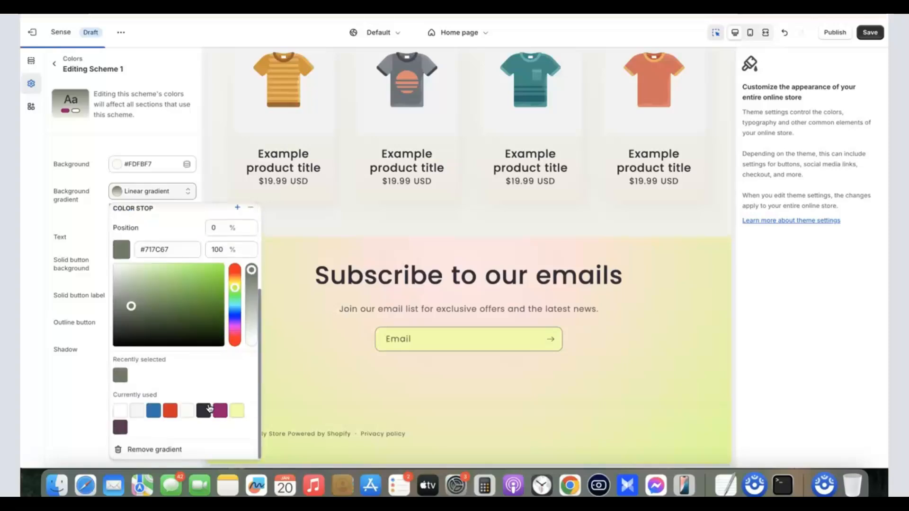
left_click(158, 450)
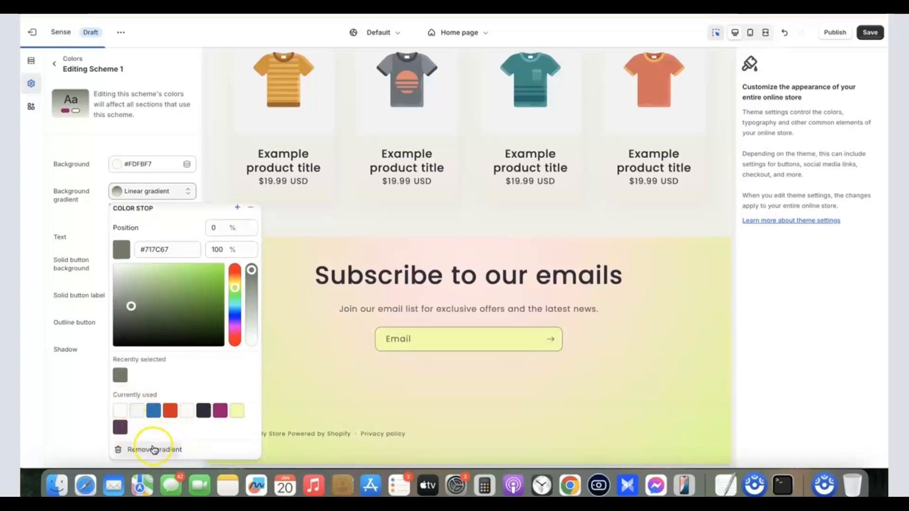
left_click(164, 388)
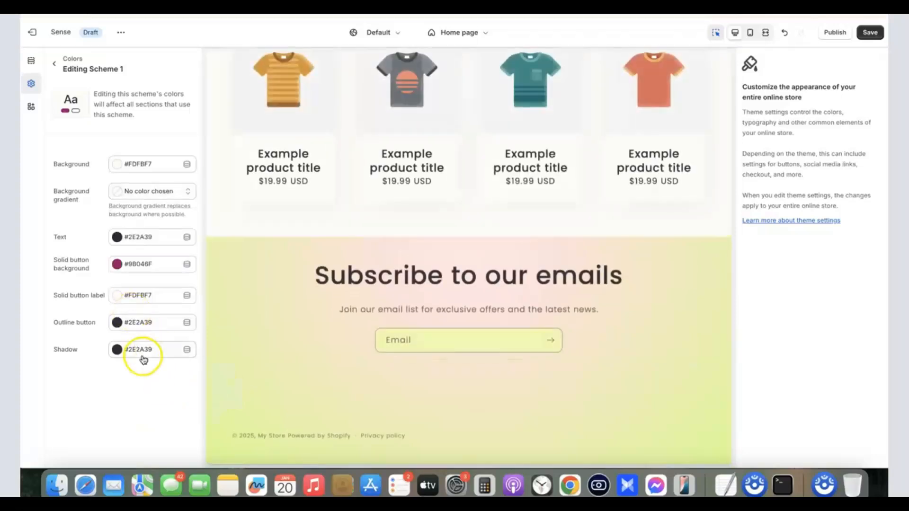
left_click(54, 64)
scroll(86, 121, "down", 3)
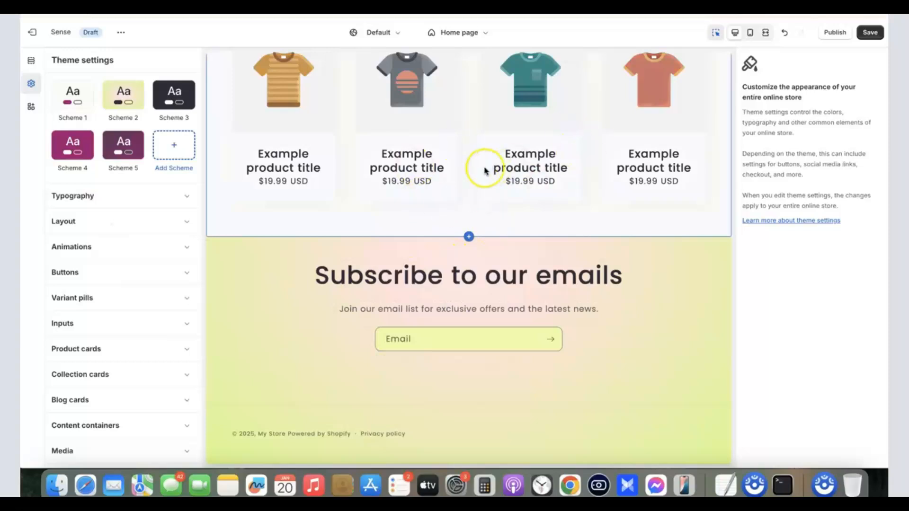
scroll(481, 169, "up", 5)
scroll(484, 171, "up", 5)
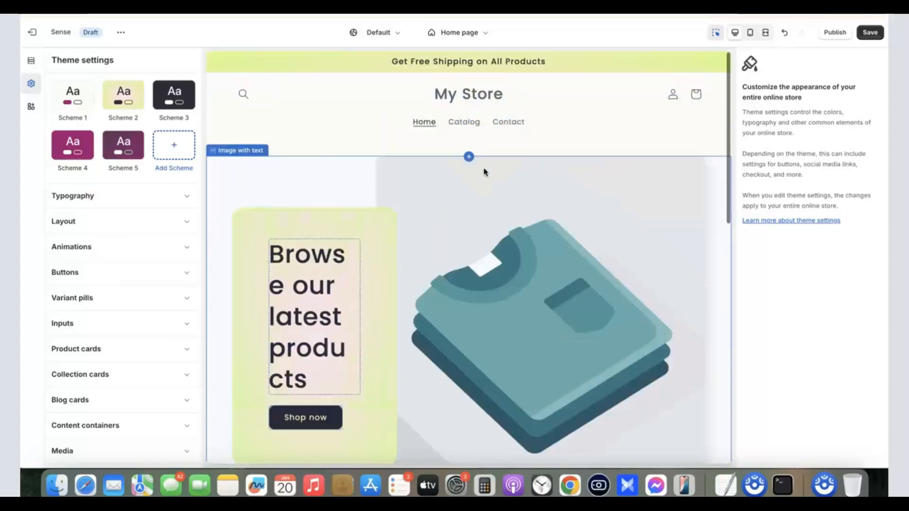
scroll(128, 216, "down", 2)
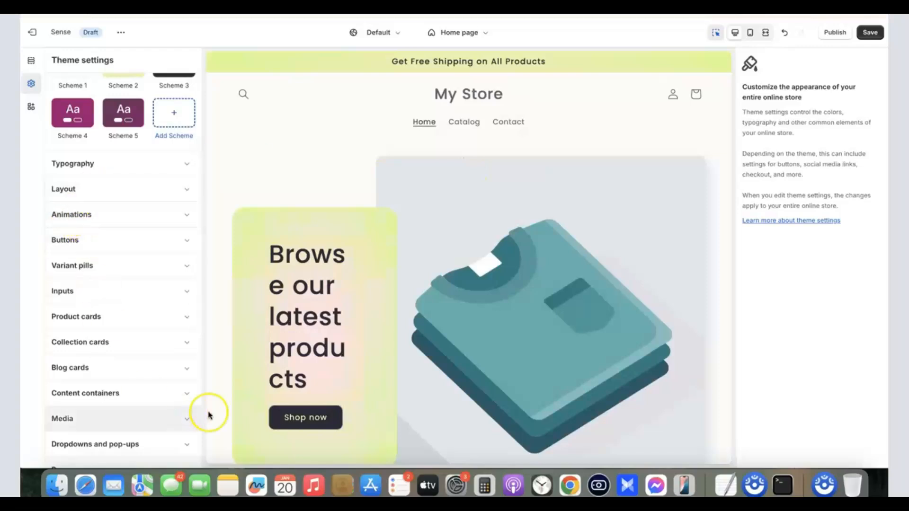
scroll(315, 408, "down", 3)
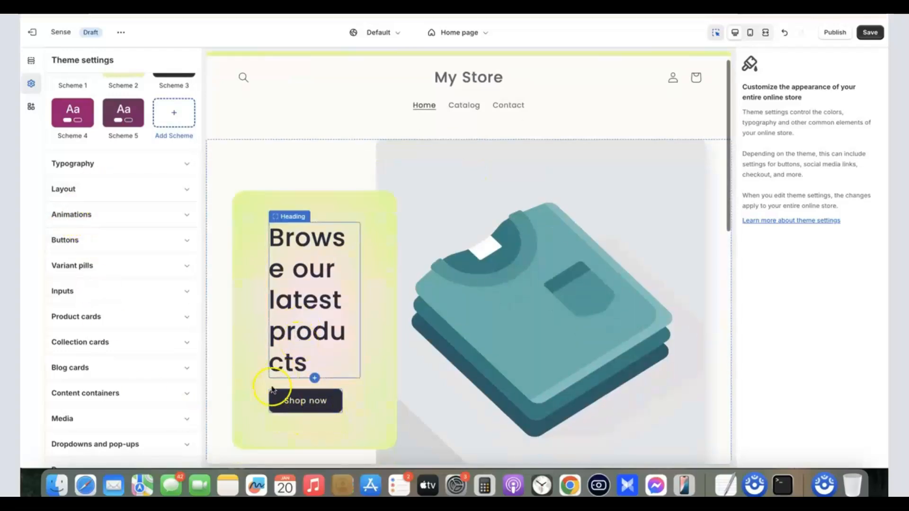
scroll(307, 388, "down", 5)
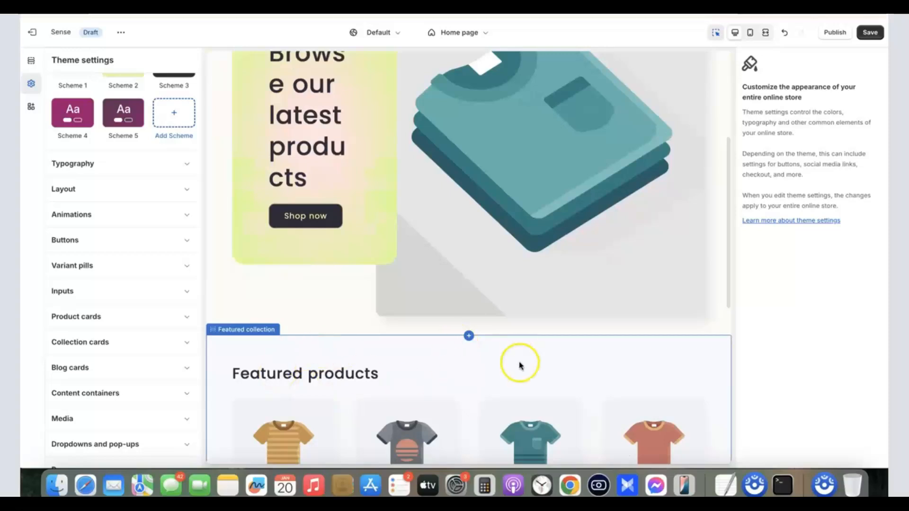
scroll(471, 349, "down", 5)
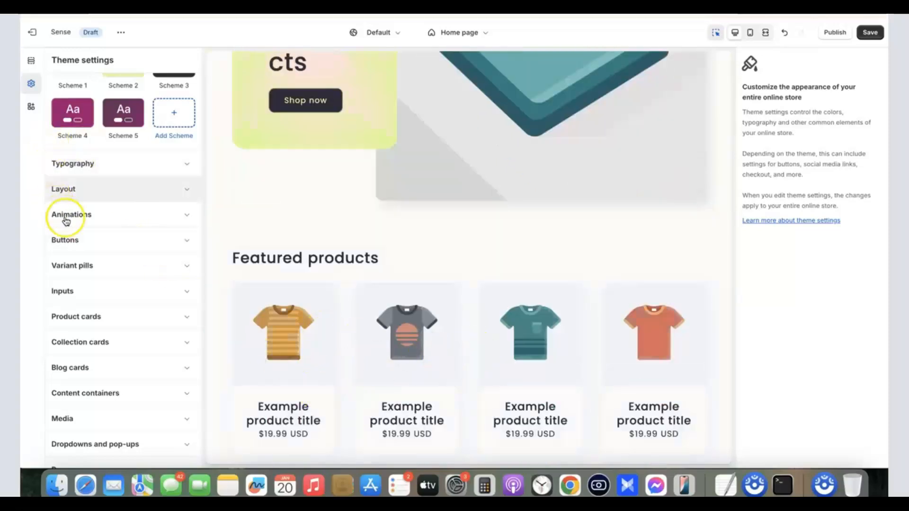
left_click(187, 239)
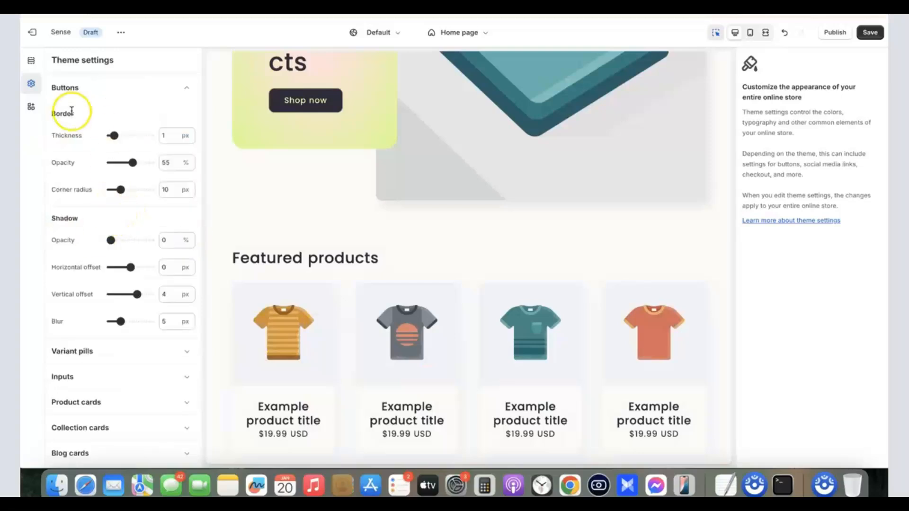
scroll(128, 246, "down", 5)
scroll(111, 258, "up", 10)
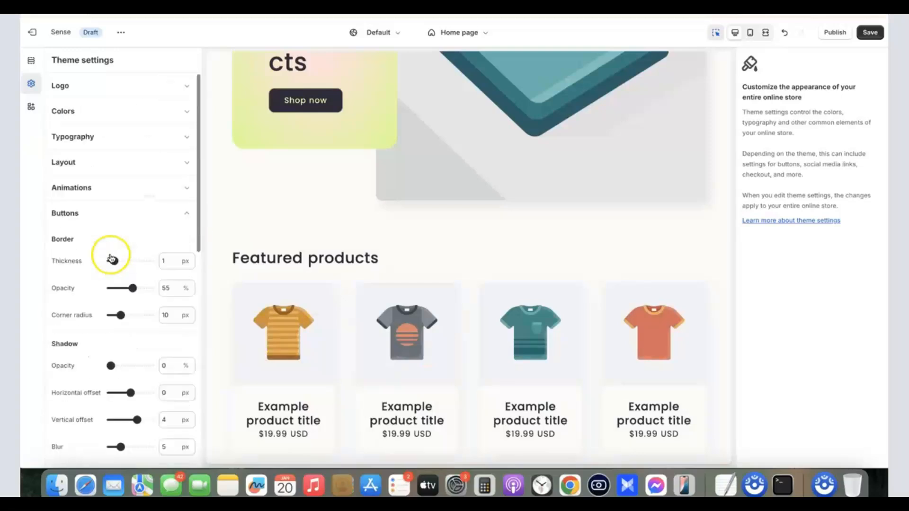
left_click(183, 217)
scroll(107, 207, "down", 2)
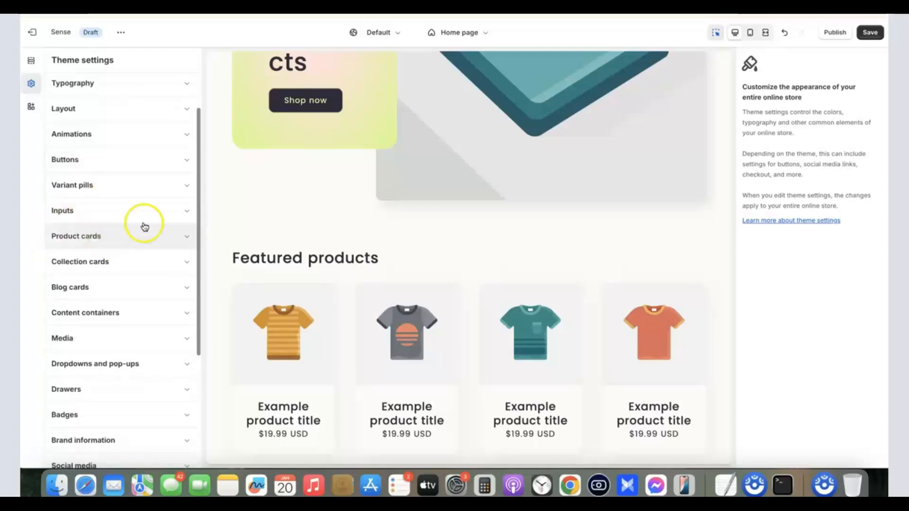
scroll(144, 226, "down", 5)
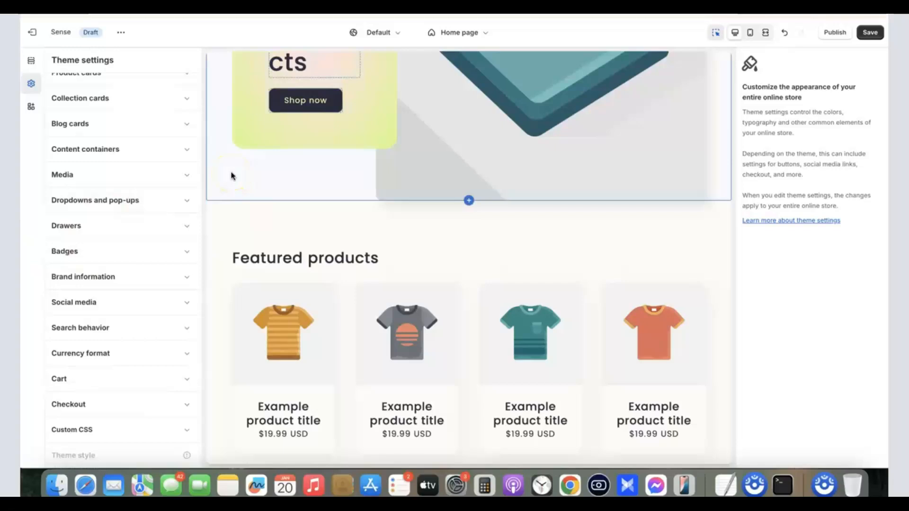
scroll(232, 176, "up", 6)
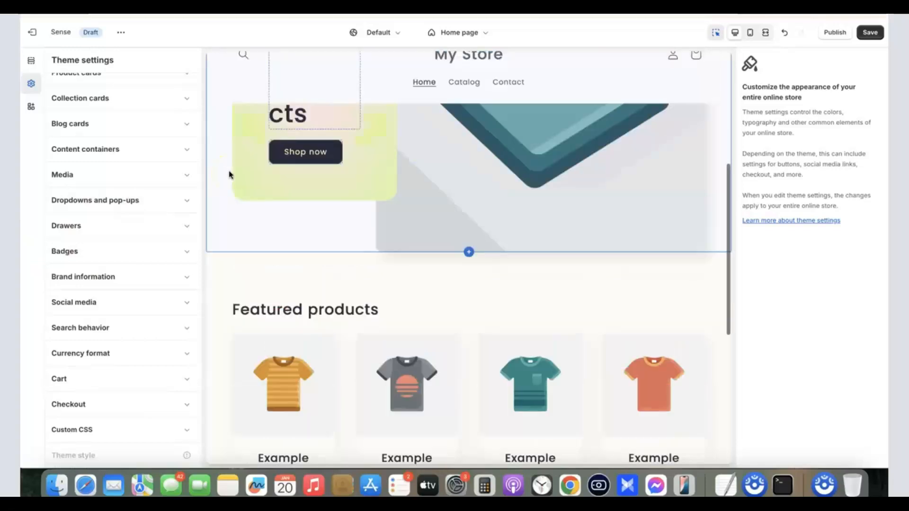
left_click(226, 152)
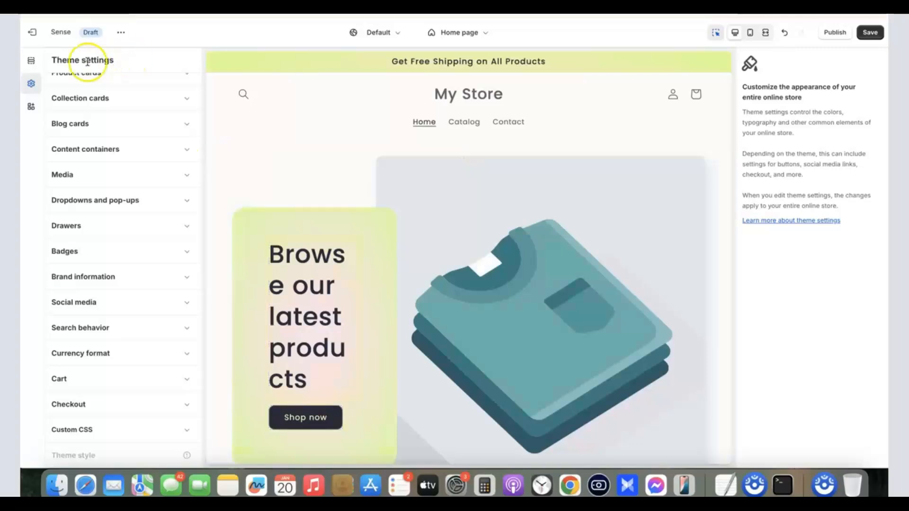
Step: Leave the theme editor discarding unsaved changes, then bring up recommended apps
left_click(31, 33)
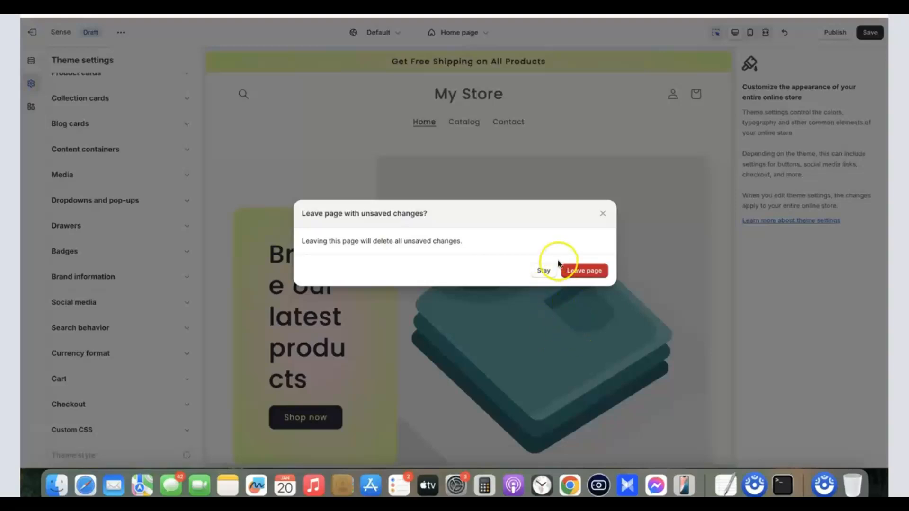
left_click(581, 273)
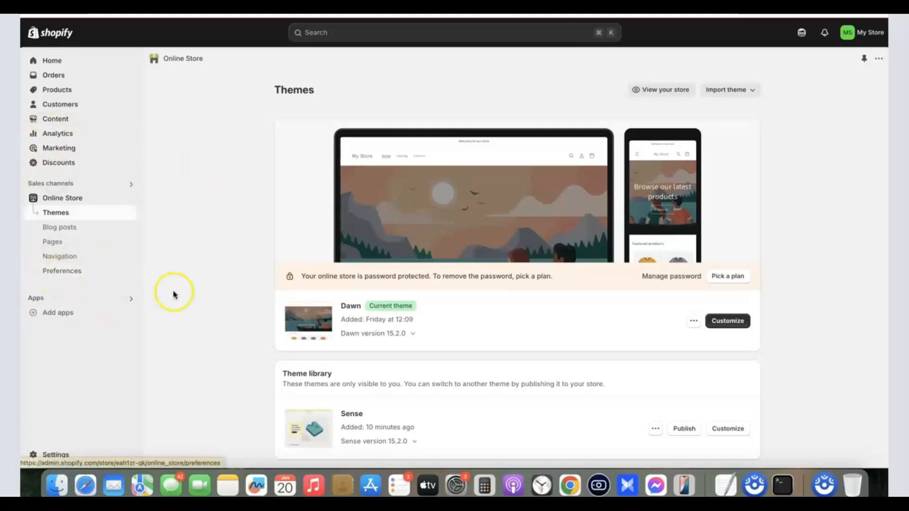
left_click(57, 314)
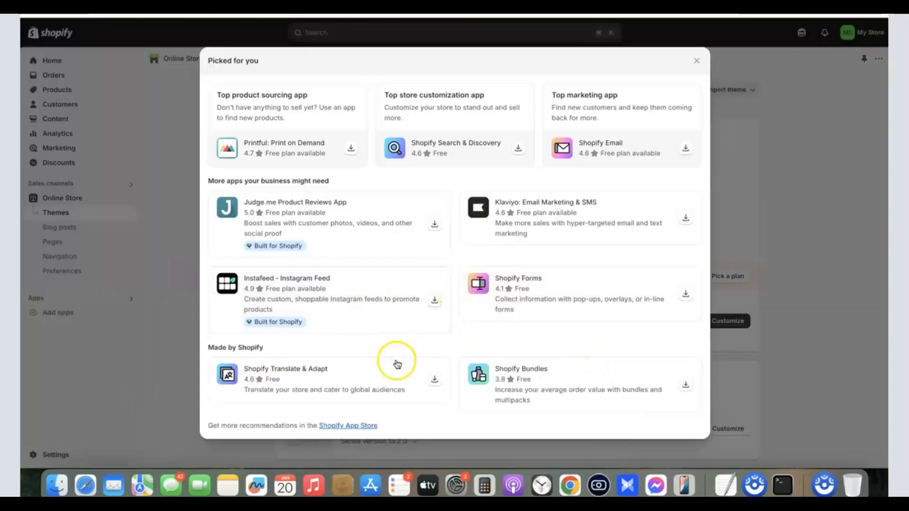
Step: Go to the Shopify App Store and scroll through its popular and trending apps
left_click(348, 426)
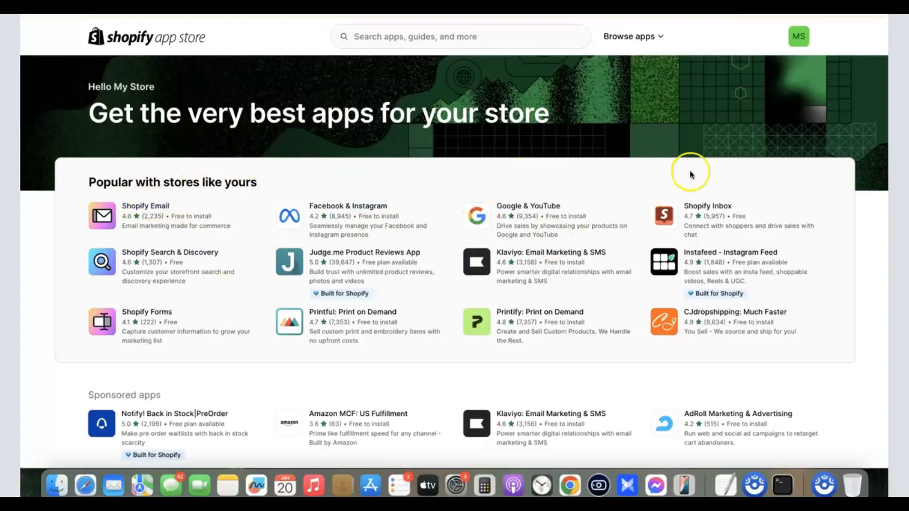
scroll(523, 266, "down", 6)
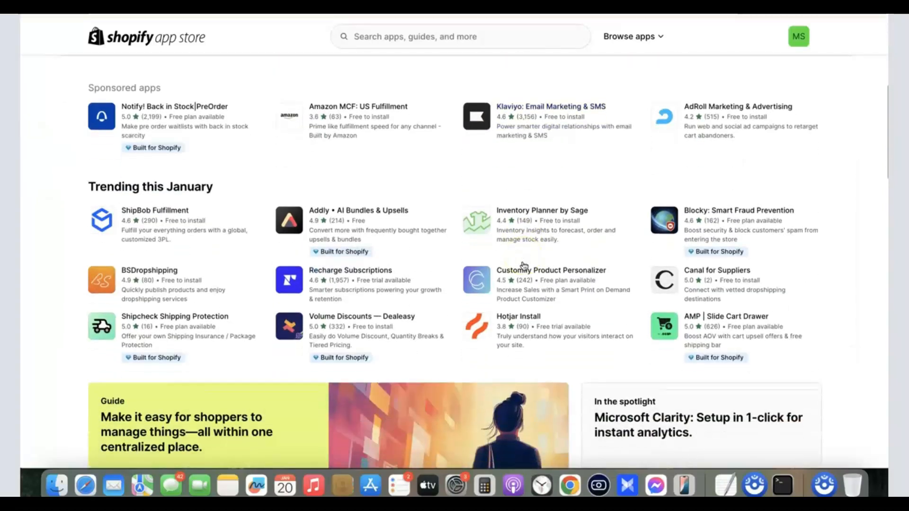
scroll(524, 267, "up", 6)
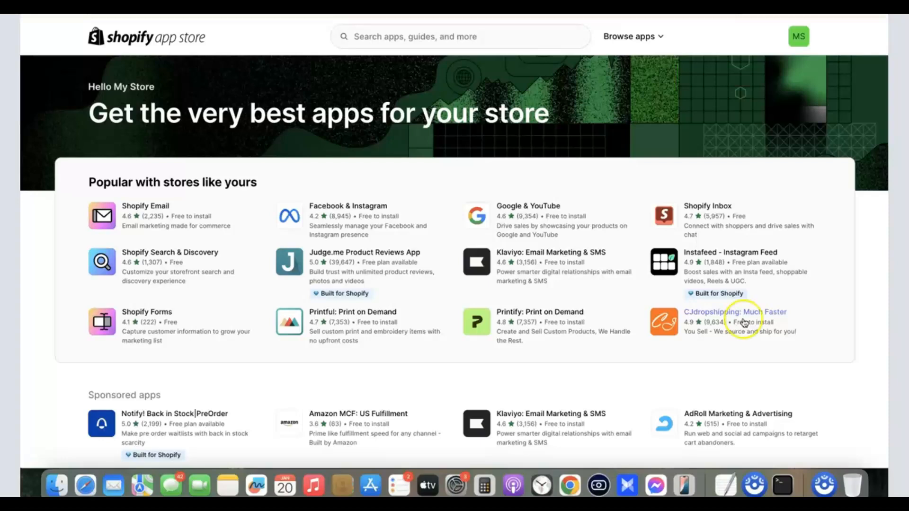
Step: Search the App Store for 'Dser' and begin installing DSers-AliExpress Dropshipping
left_click(427, 37)
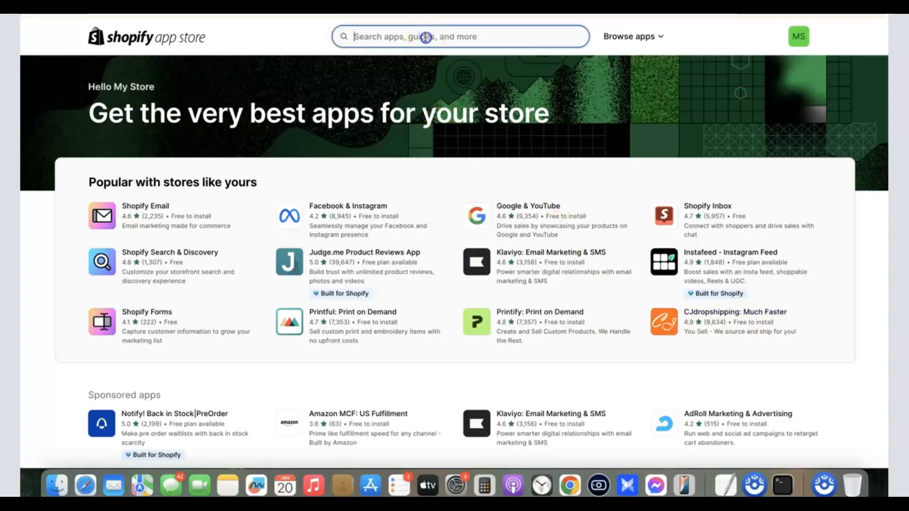
type("Dser")
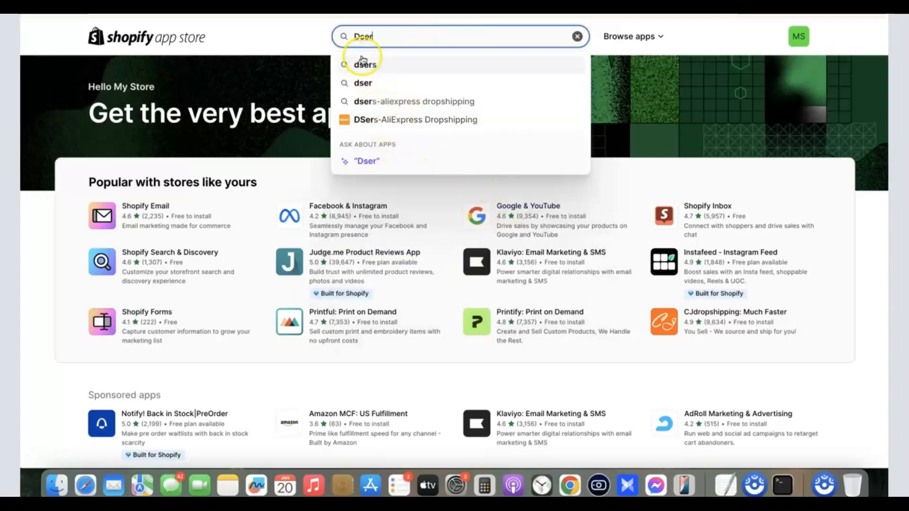
left_click(389, 119)
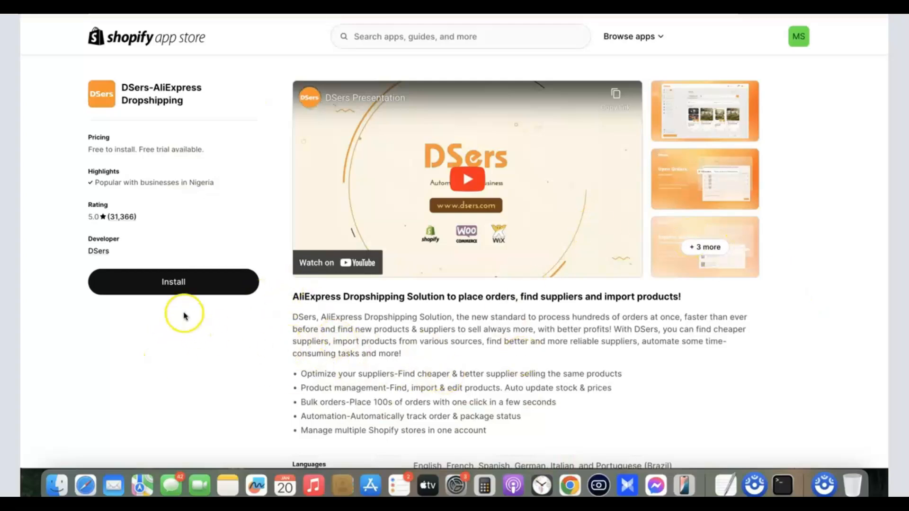
left_click(173, 287)
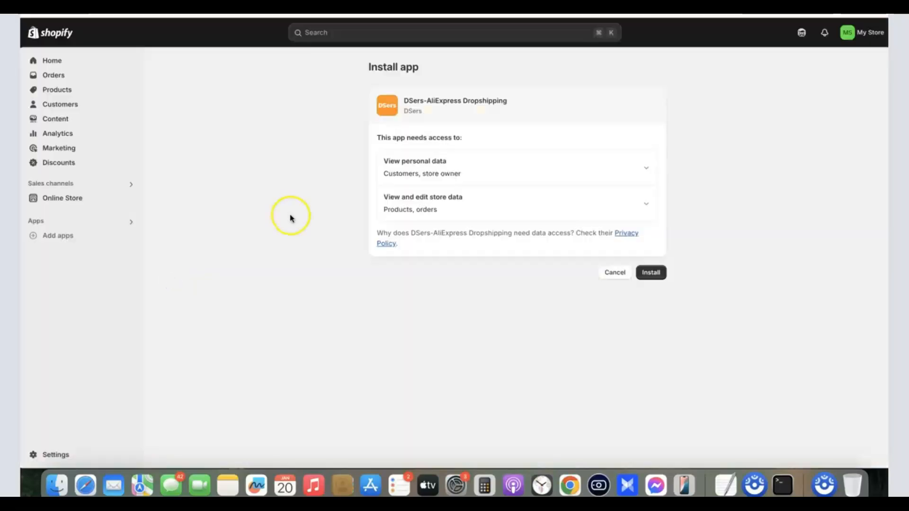
Step: Grant DSers-AliExpress Dropshipping the requested store access to finish installing it
left_click(658, 278)
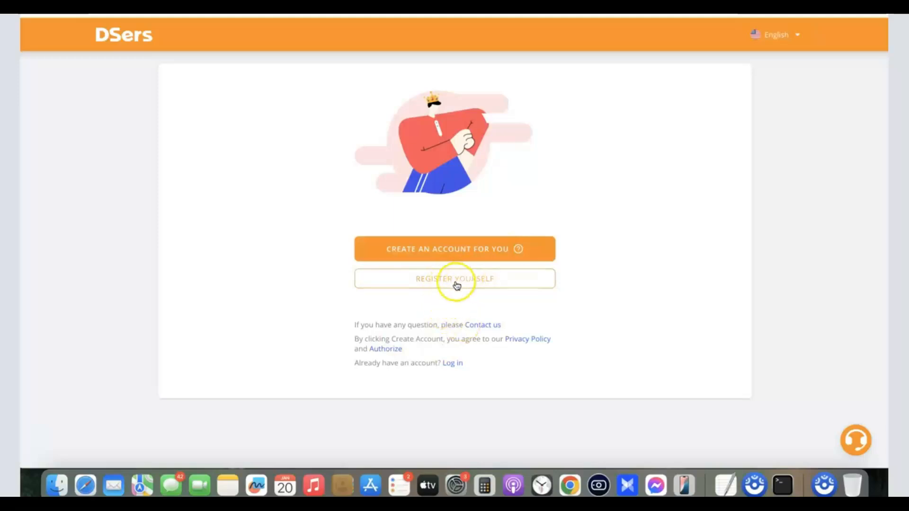
Step: Have DSers create the account automatically and choose the free Basic plan
left_click(432, 253)
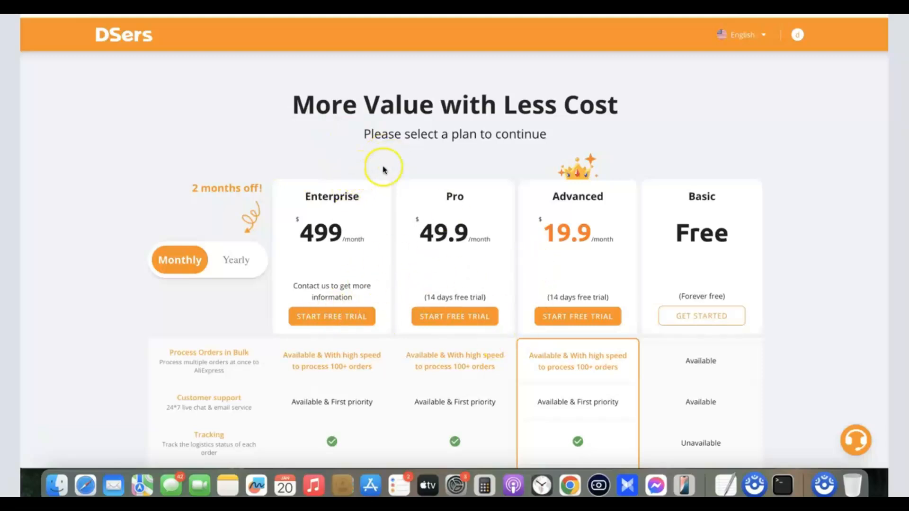
scroll(752, 152, "down", 2)
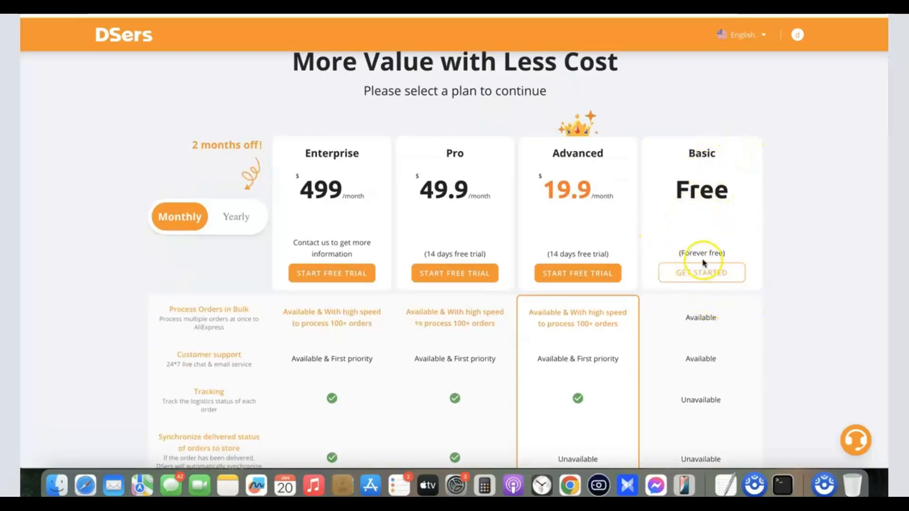
scroll(683, 233, "down", 1)
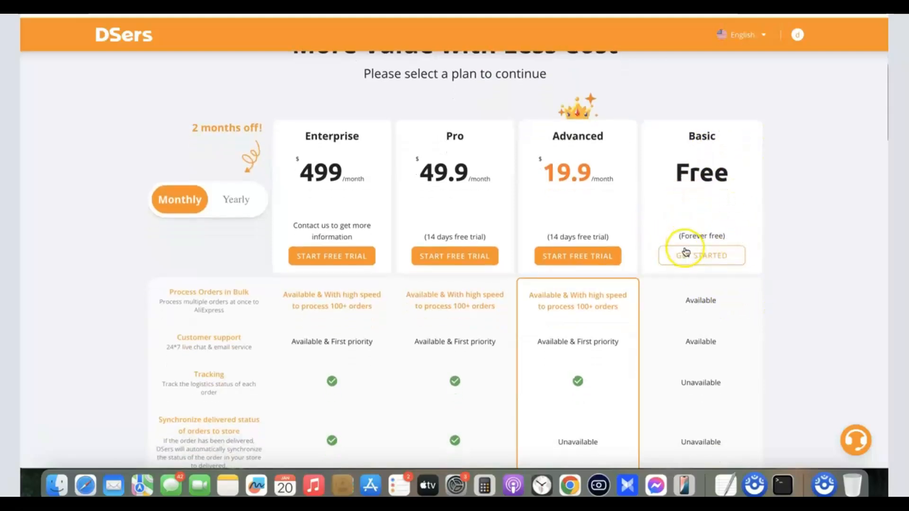
left_click(700, 257)
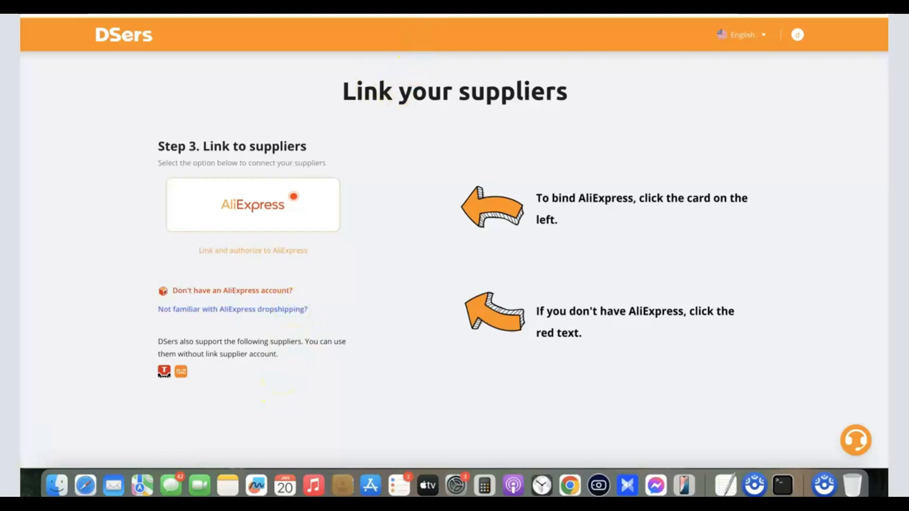
Step: Search Google for 'Aliexpress' in a new tab and open the AliExpress site
key("super+t")
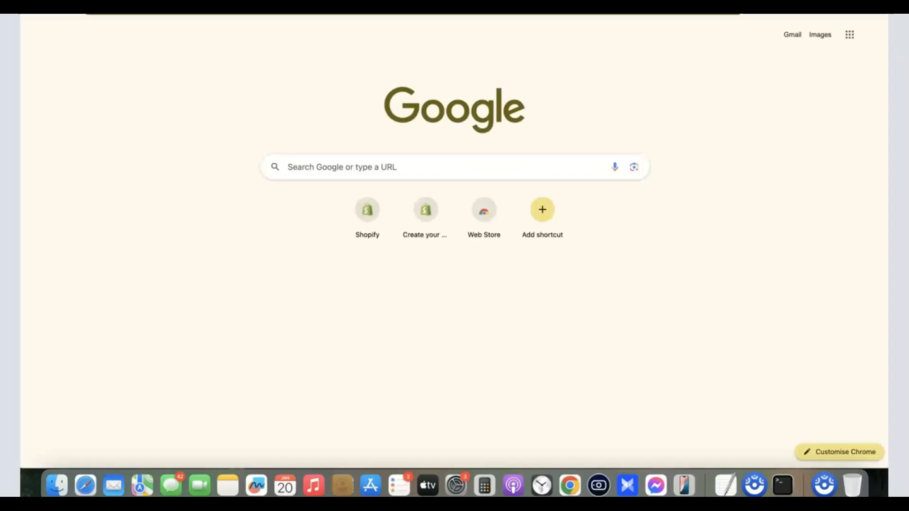
left_click(303, 14)
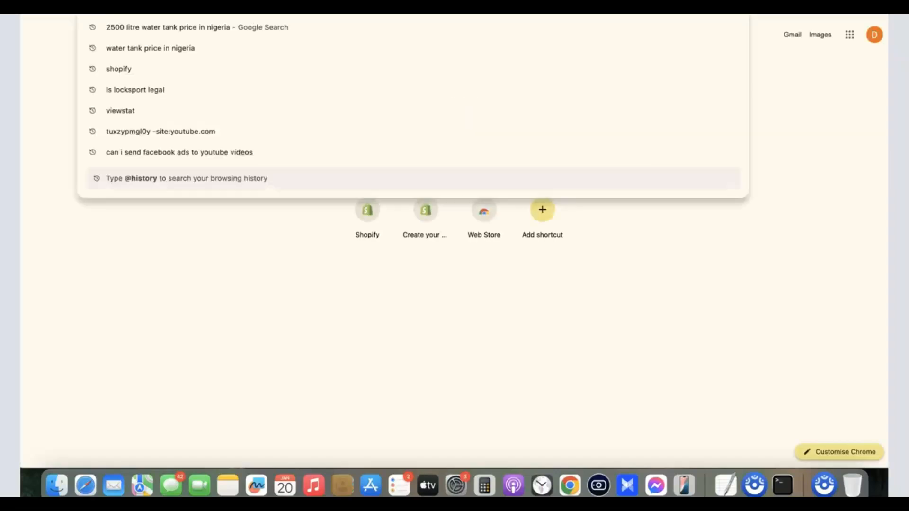
type("Alie")
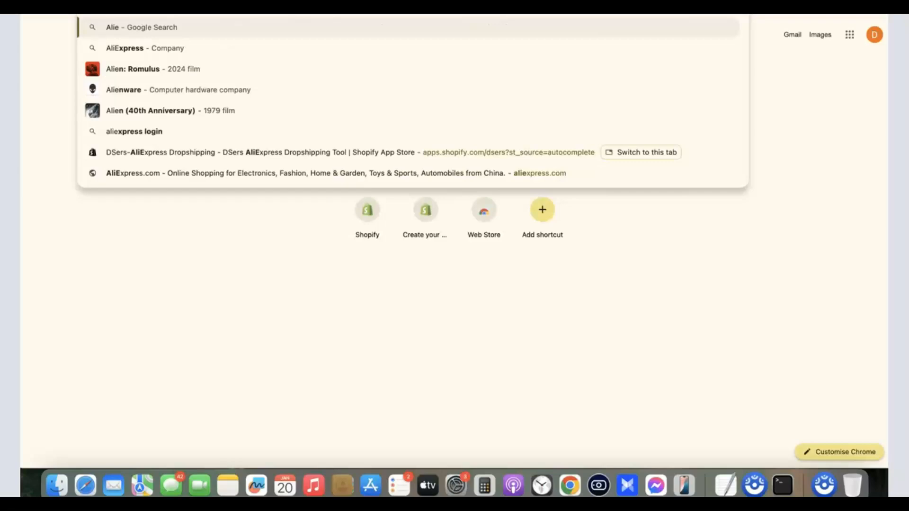
type("xpress")
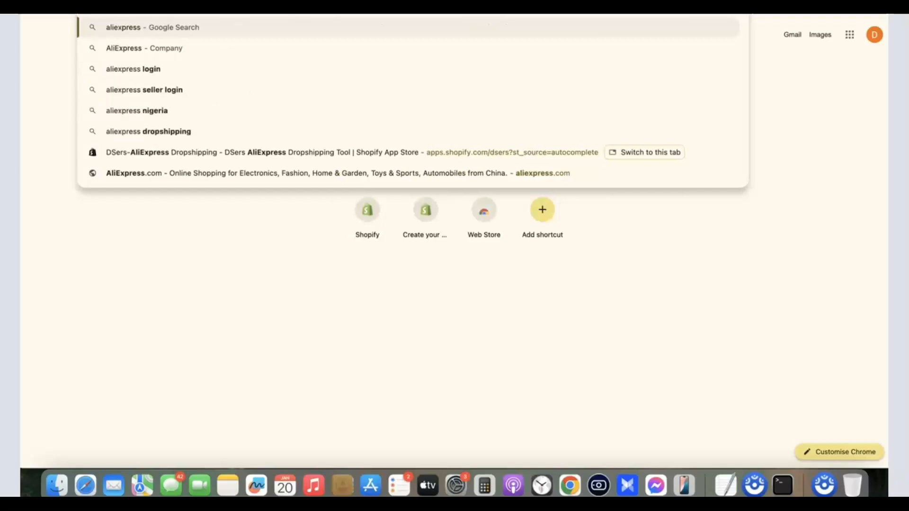
key("Return")
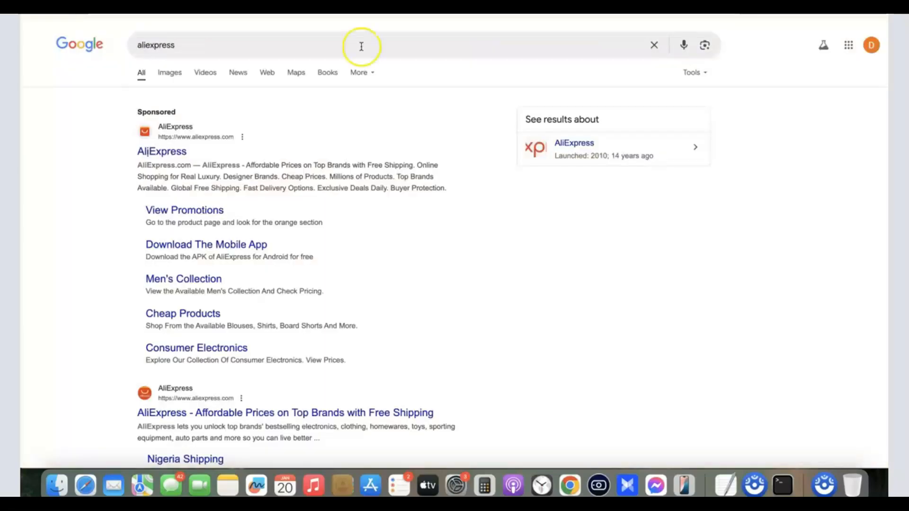
scroll(318, 183, "down", 5)
left_click(235, 292)
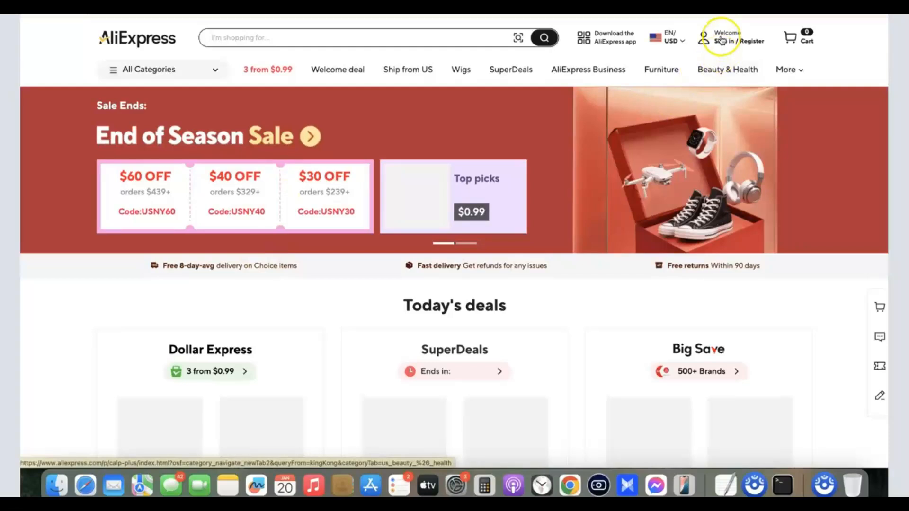
Step: Sign in to AliExpress with the account e-mail and password
left_click(721, 40)
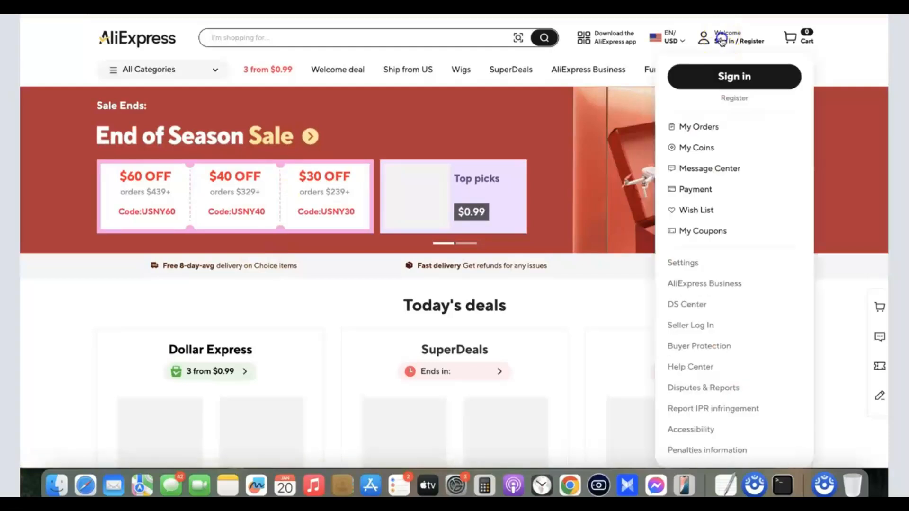
left_click(725, 79)
left_click(468, 183)
left_click(435, 220)
left_click(405, 216)
type("********")
left_click(450, 246)
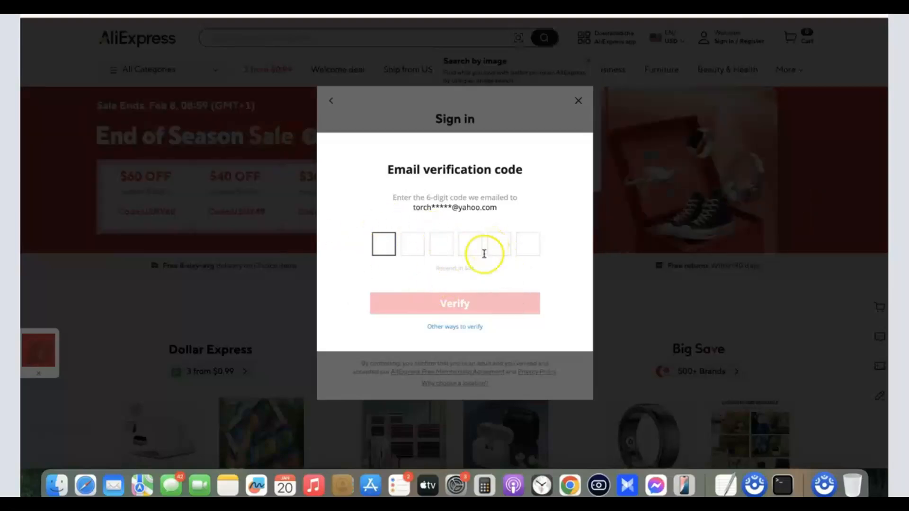
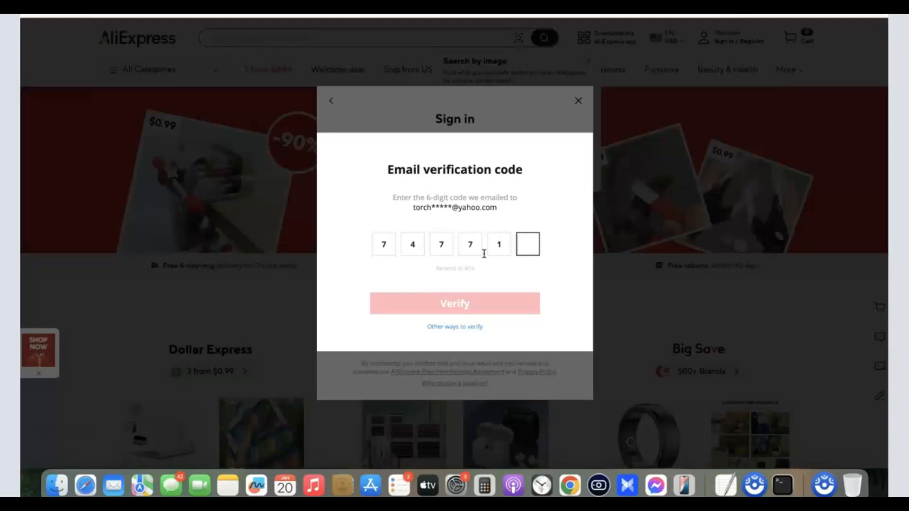
Step: Submit the e-mailed verification code and save the password in the browser
left_click(454, 306)
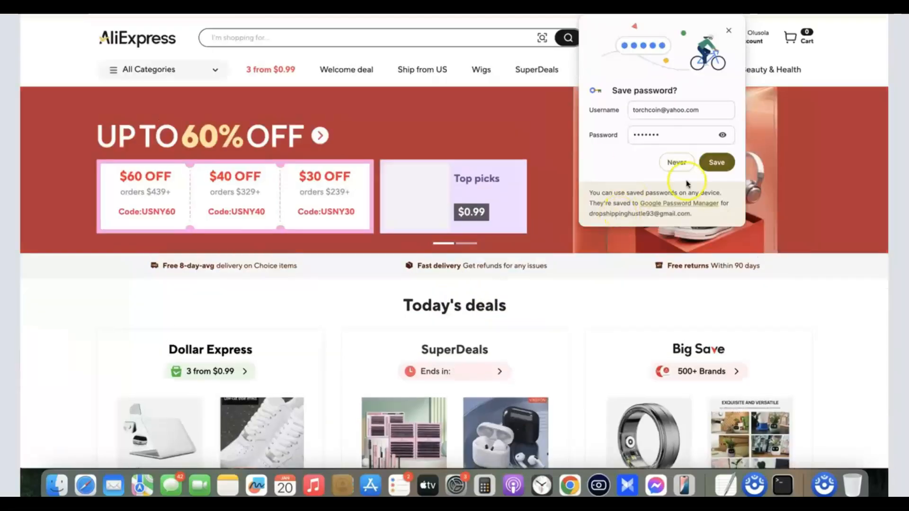
left_click(716, 162)
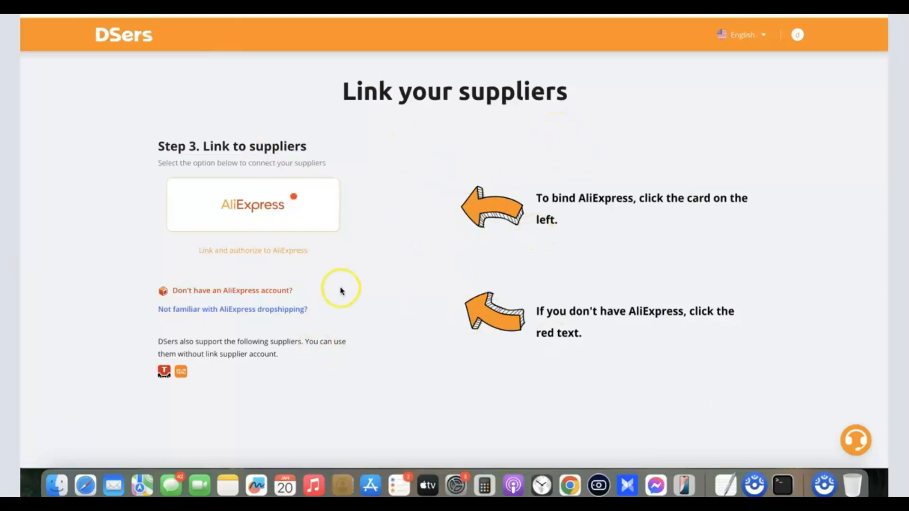
Step: Link the AliExpress supplier account through LOGIN and authorize DSers' access
left_click(265, 205)
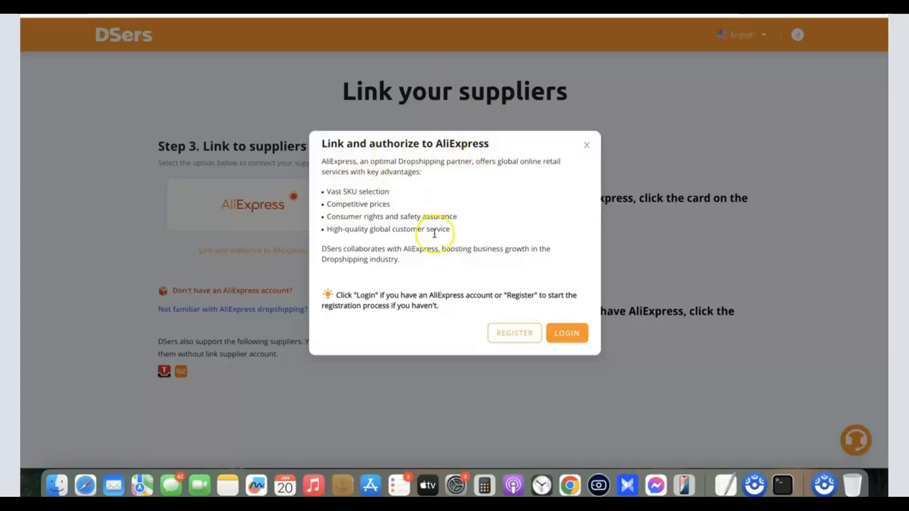
left_click(564, 333)
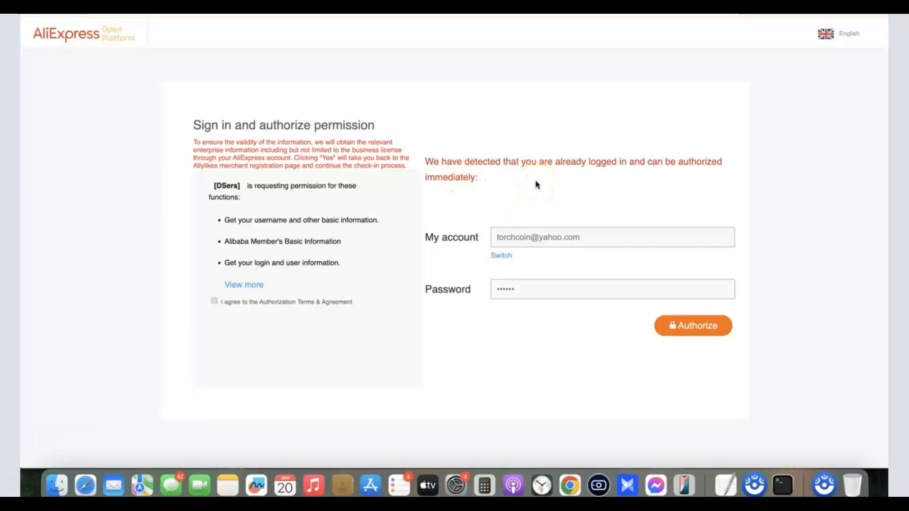
left_click(696, 327)
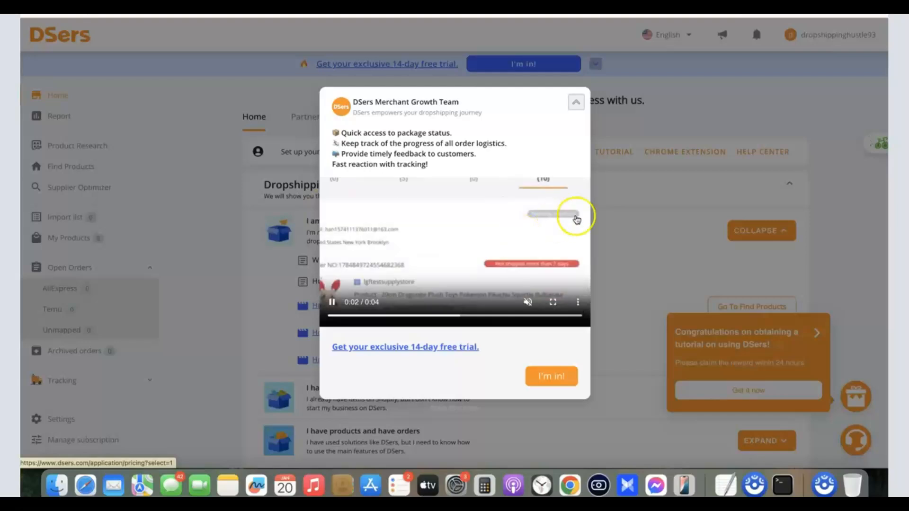
Step: Dismiss the Merchant Growth Team popup and look over the Dropshipping Guide
left_click(577, 103)
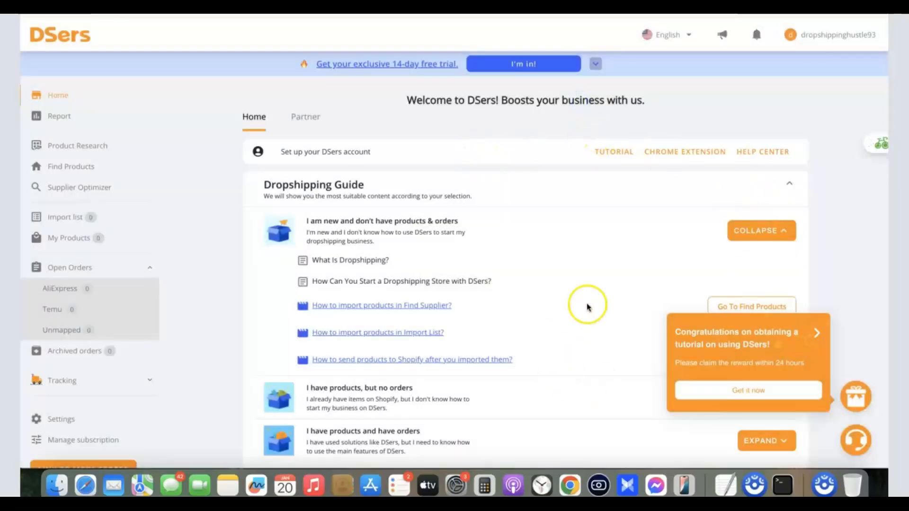
scroll(599, 300, "down", 2)
scroll(599, 301, "up", 2)
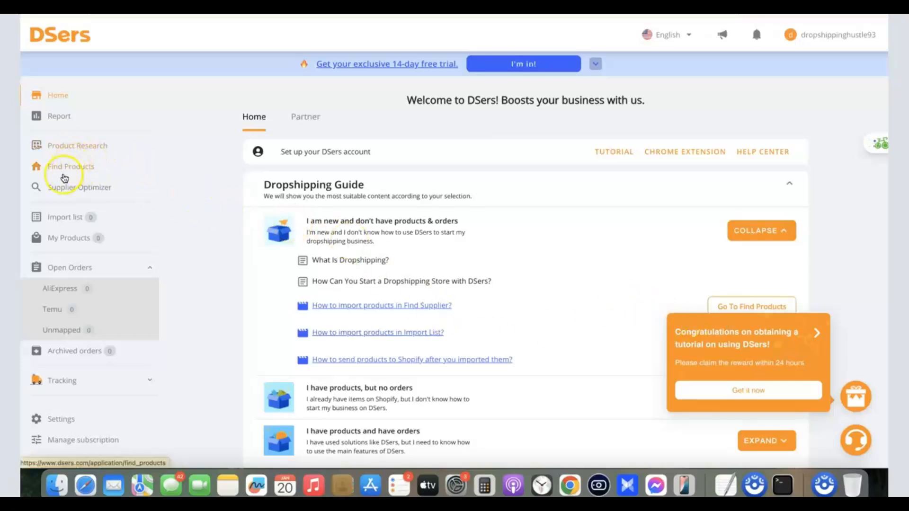
Step: Open Find Products and filter to Toys & Hobbies > Outdoor Fun & Sports
left_click(69, 166)
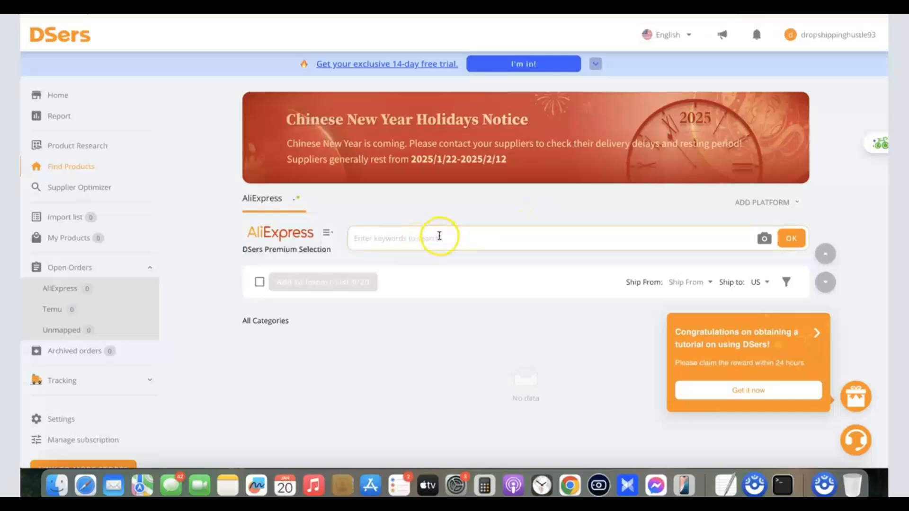
left_click(323, 235)
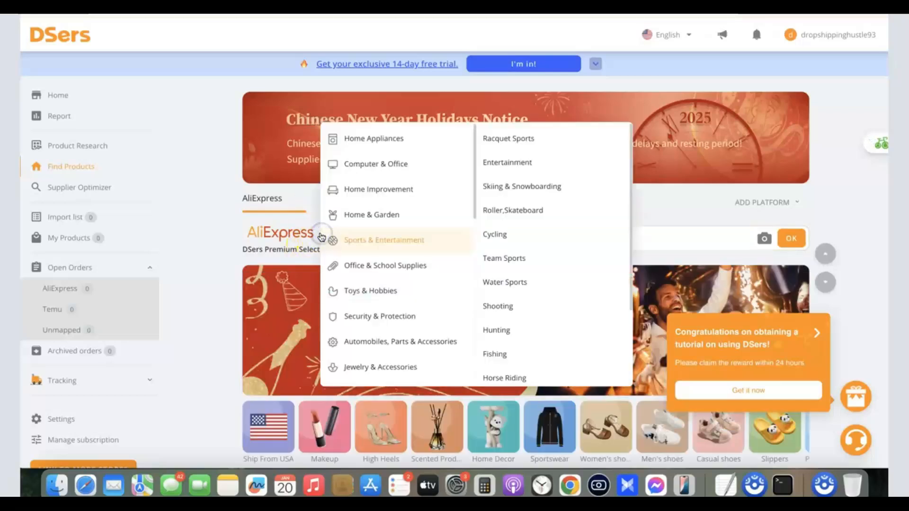
scroll(322, 237, "down", 1)
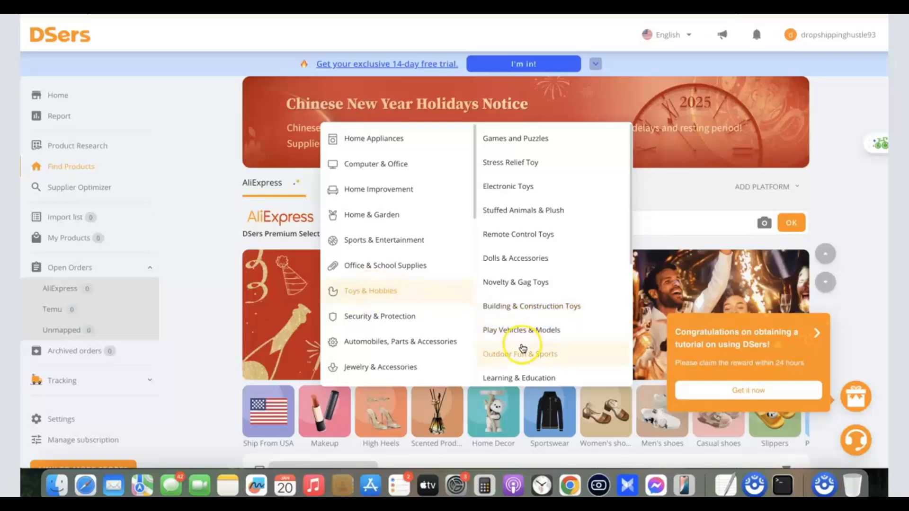
left_click(519, 352)
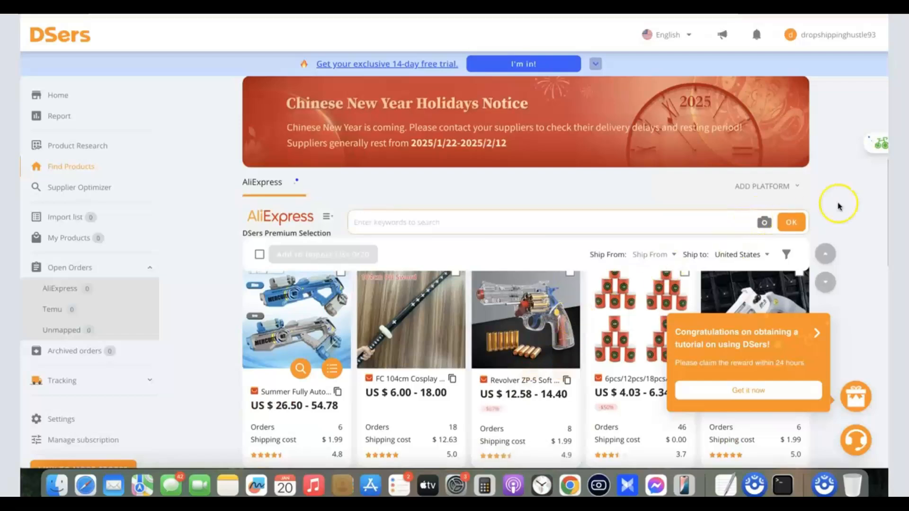
Step: Browse the Outdoor Fun & Sports toy listings with their prices and orders
scroll(846, 205, "down", 3)
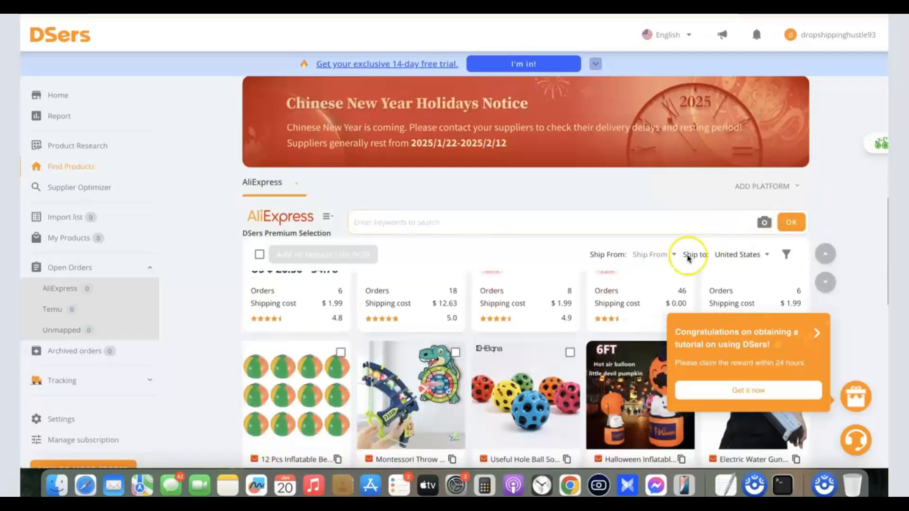
scroll(536, 369, "down", 5)
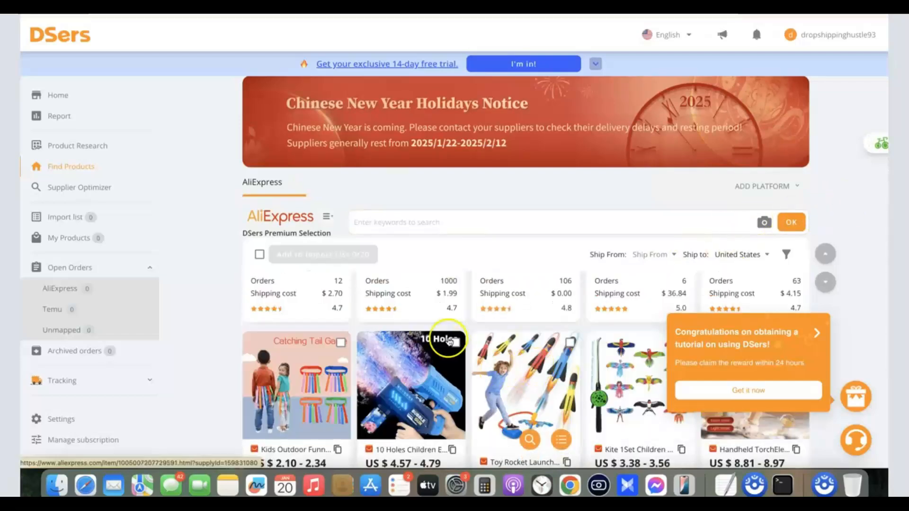
scroll(505, 358, "down", 3)
scroll(512, 356, "up", 5)
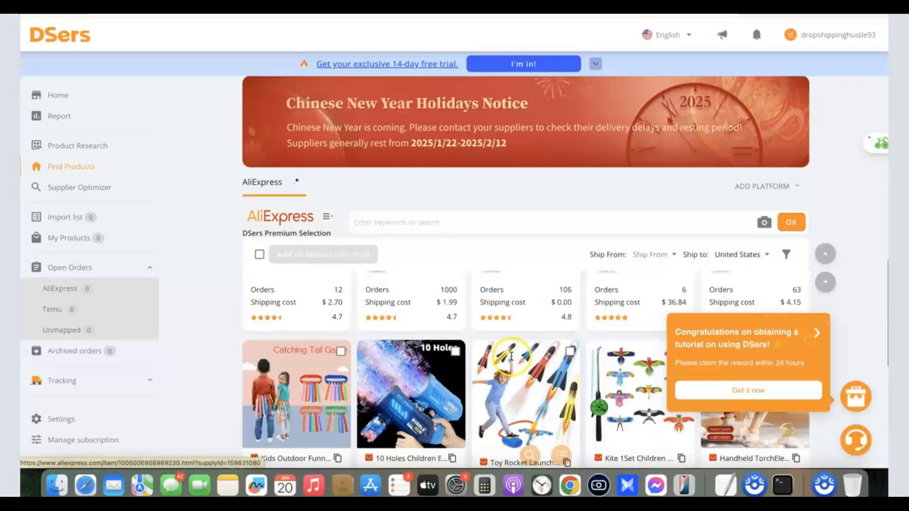
scroll(512, 356, "up", 10)
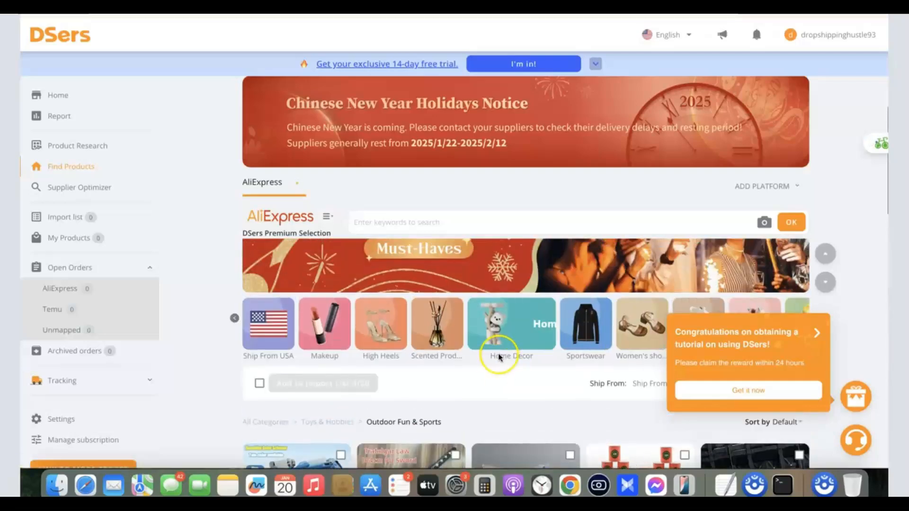
scroll(499, 358, "down", 5)
scroll(474, 403, "down", 2)
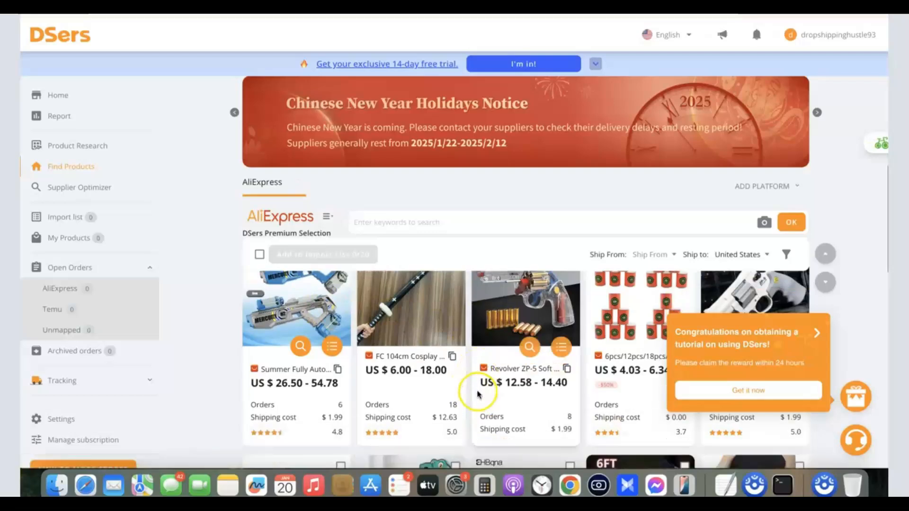
scroll(487, 395, "down", 2)
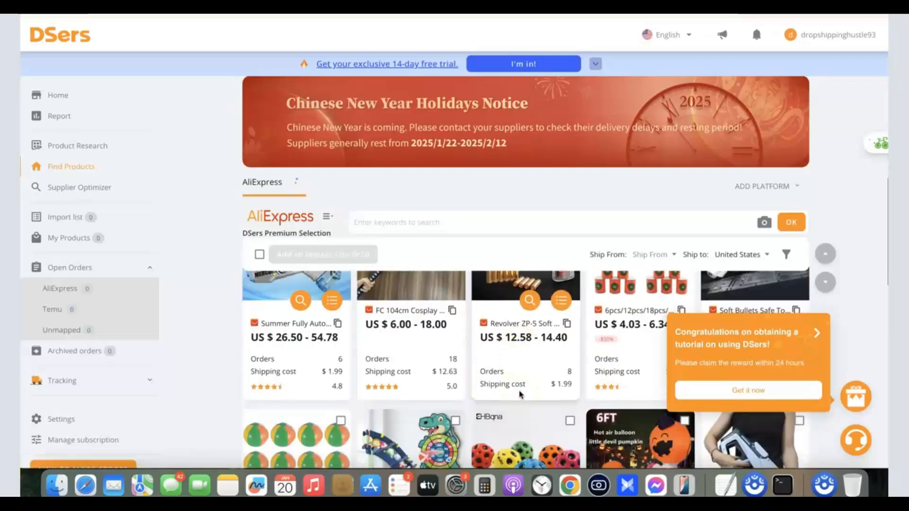
scroll(526, 393, "up", 3)
scroll(663, 332, "down", 4)
mouse_move(436, 428)
scroll(447, 369, "down", 1)
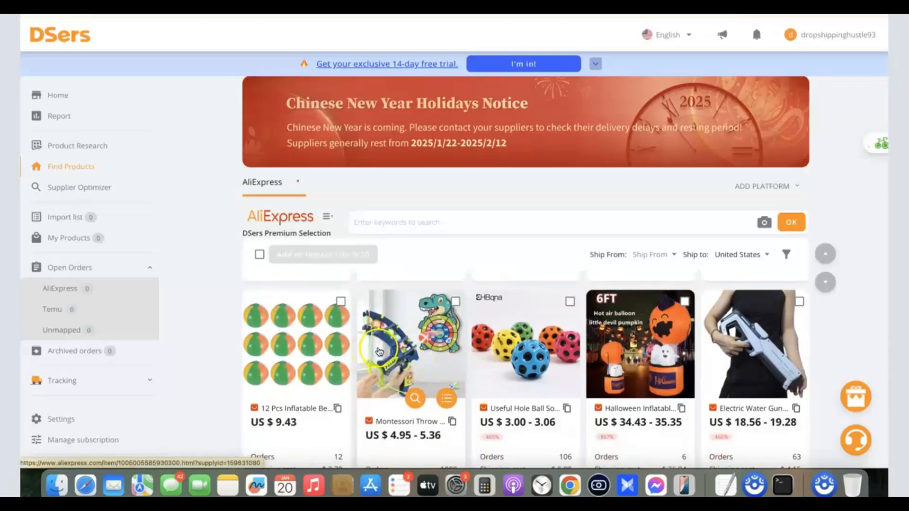
left_click(412, 352)
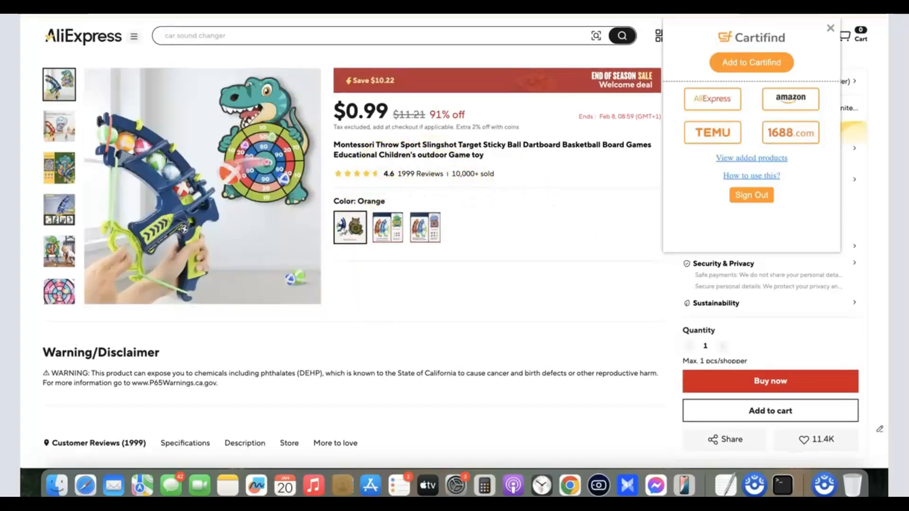
key("ctrl+shift+Tab")
Step: Add the Montessori slingshot toy to the Import List in English and view it there
scroll(516, 239, "down", 1)
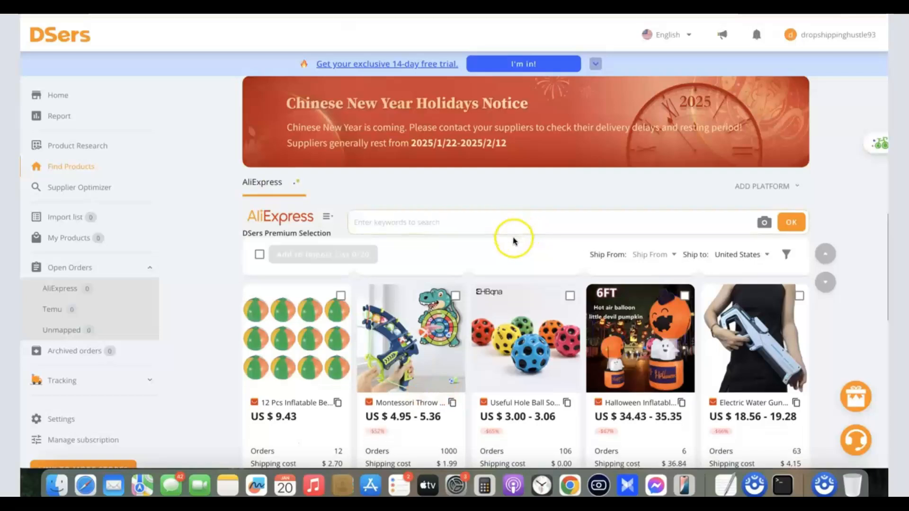
mouse_move(424, 390)
scroll(436, 393, "up", 1)
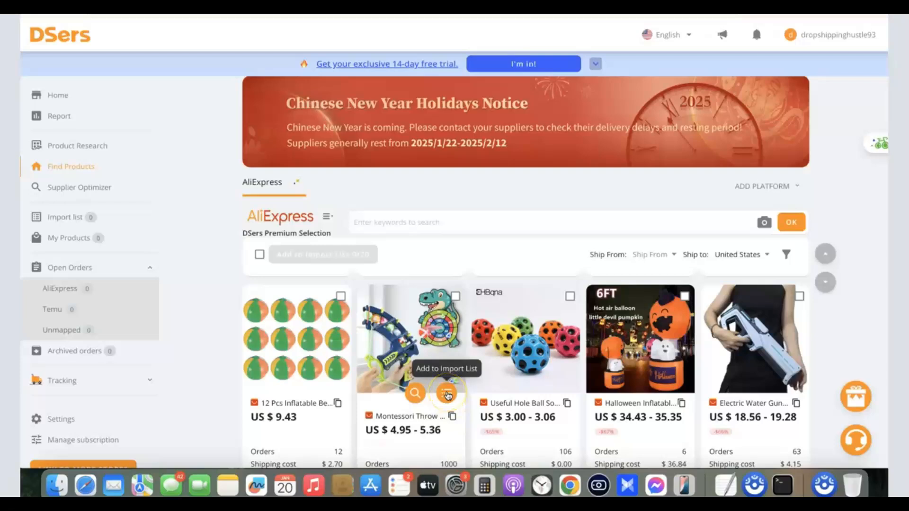
left_click(447, 394)
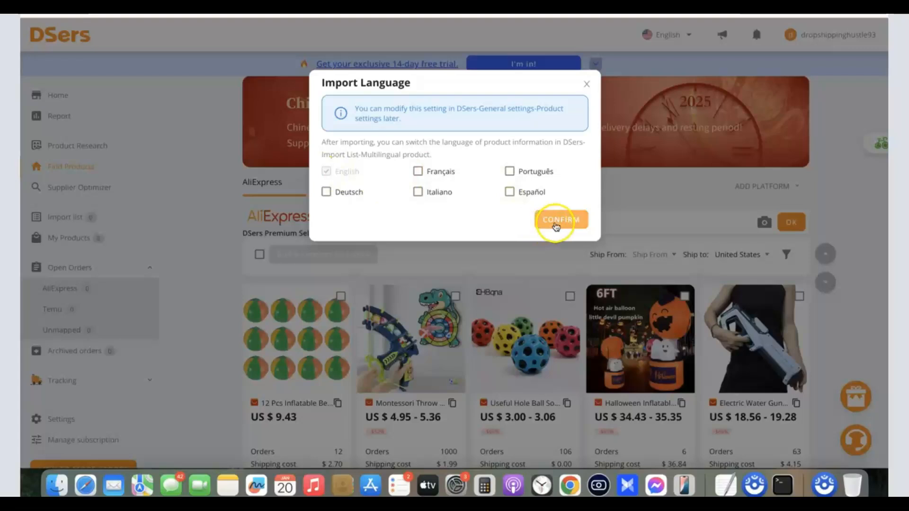
left_click(558, 221)
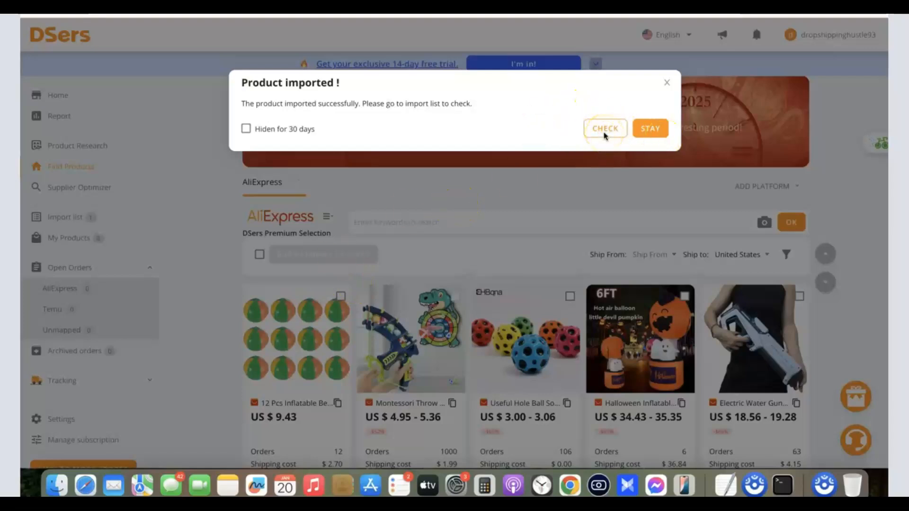
left_click(655, 129)
left_click(604, 130)
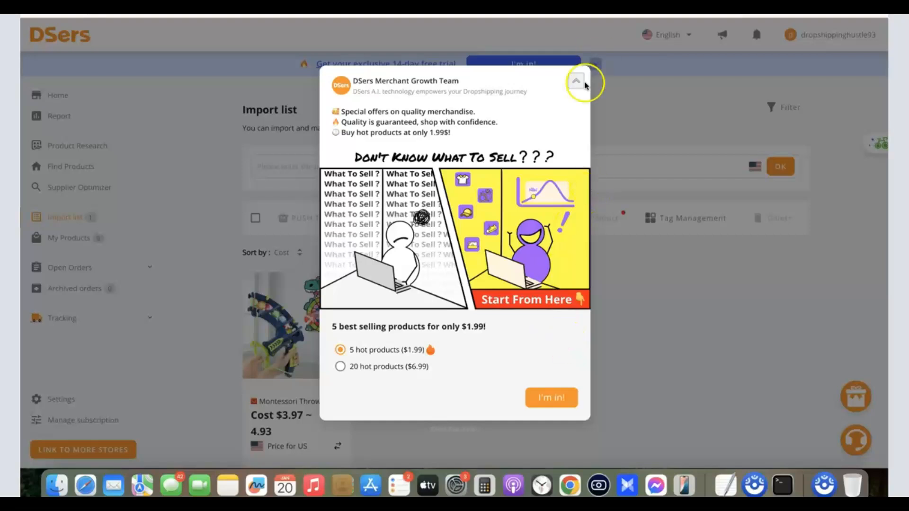
Step: Collapse the promo popup and scroll to the Montessori Throw toy card
left_click(576, 81)
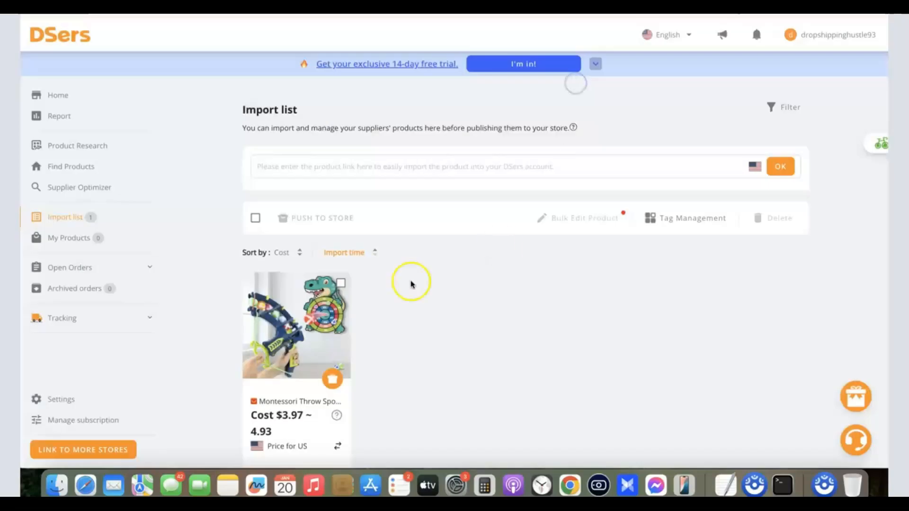
scroll(397, 232, "down", 4)
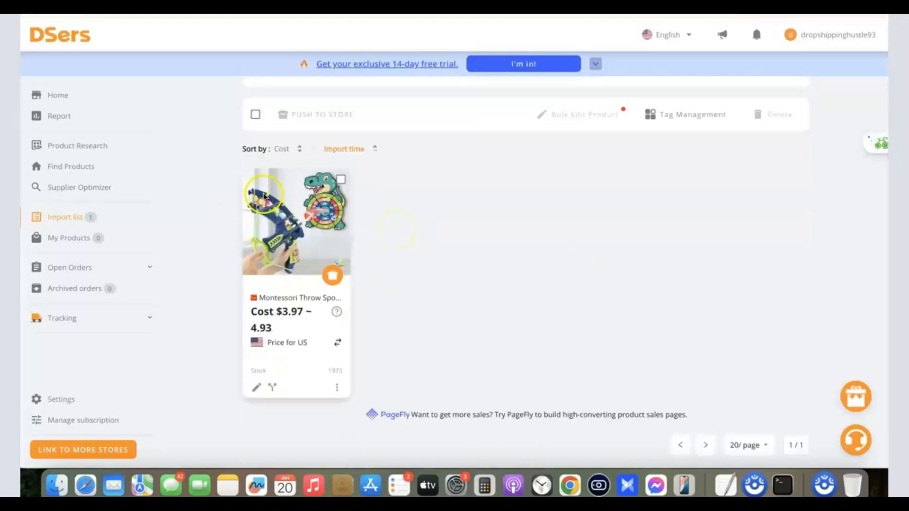
scroll(525, 227, "down", 2)
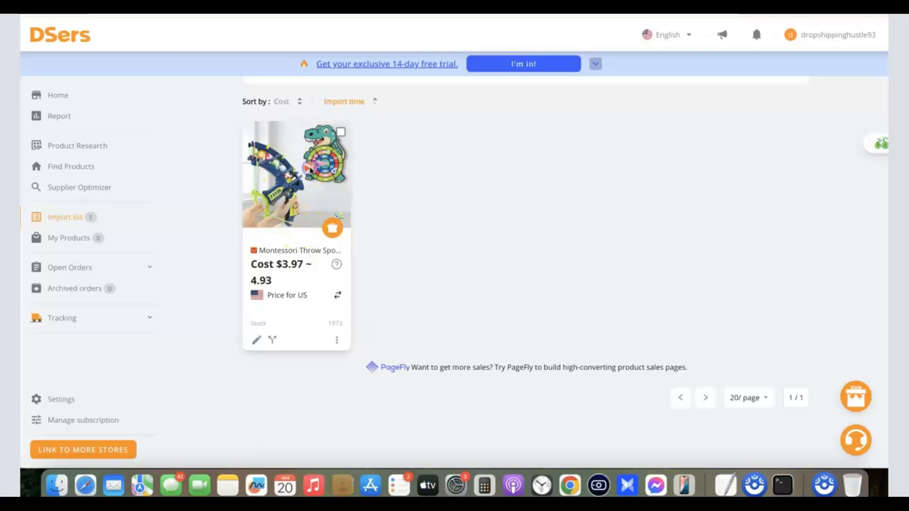
Step: Shorten the toy's title to 'Montessori Educational Children's Outdoor Game toy', save, and reopen its editor
left_click(259, 341)
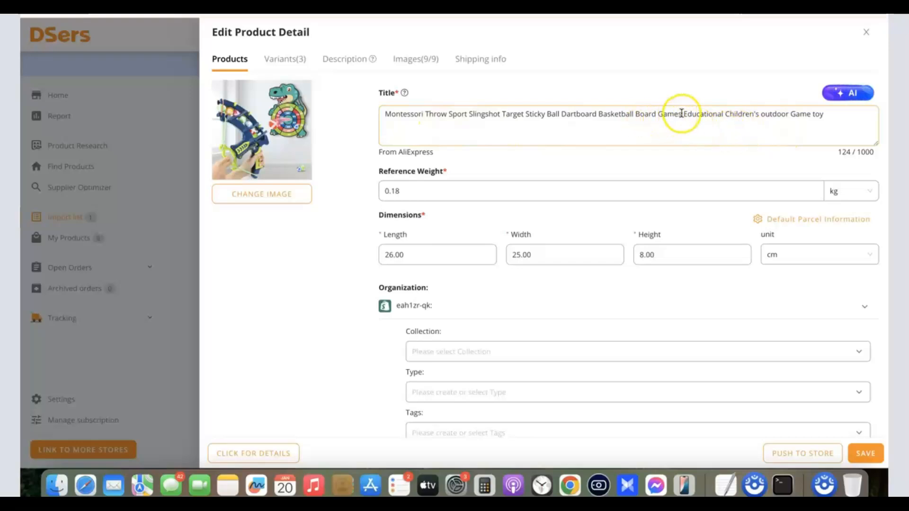
left_click_drag(682, 113, 404, 109)
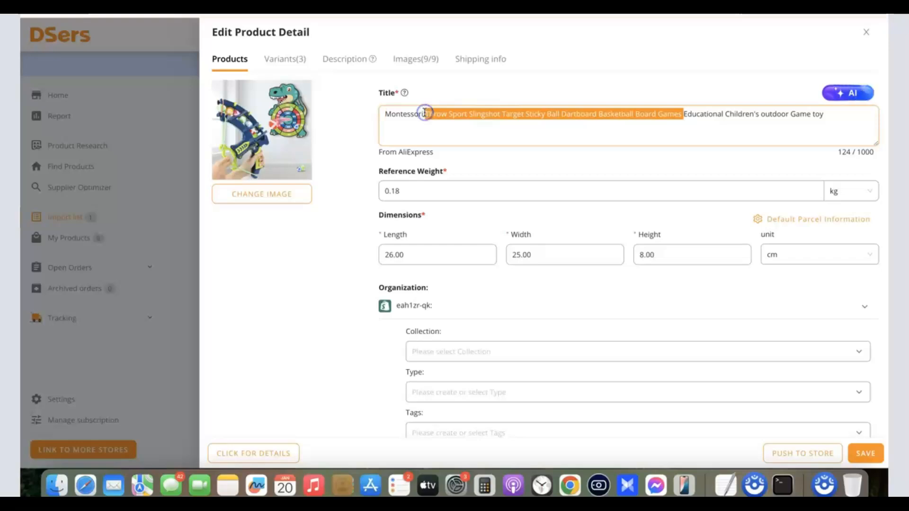
key("BackSpace")
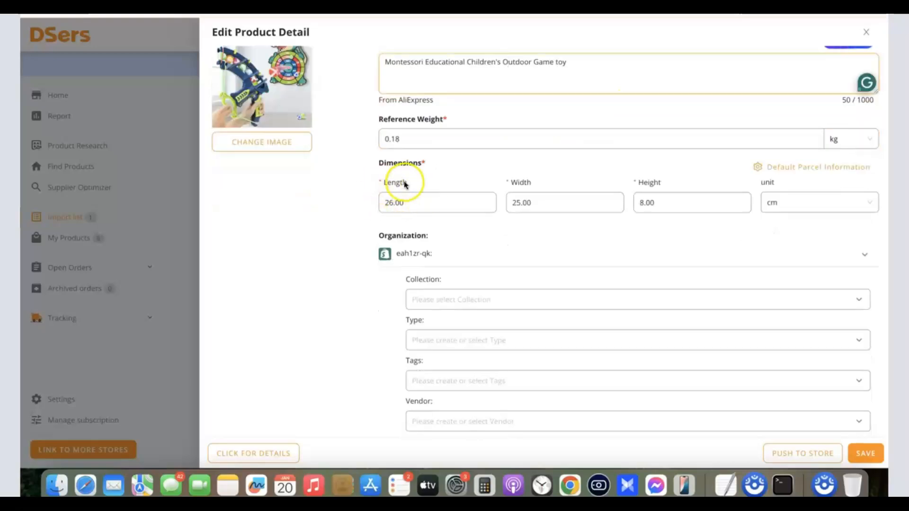
scroll(457, 162, "down", 3)
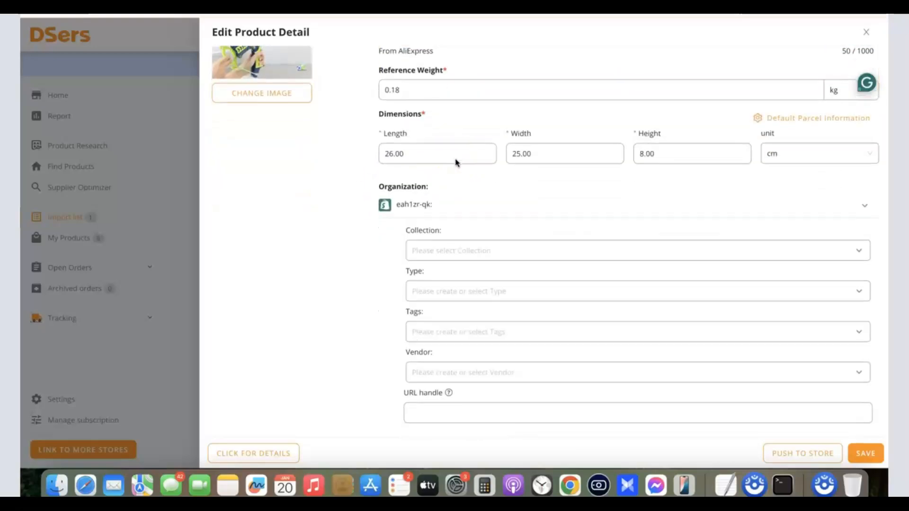
scroll(440, 137, "up", 5)
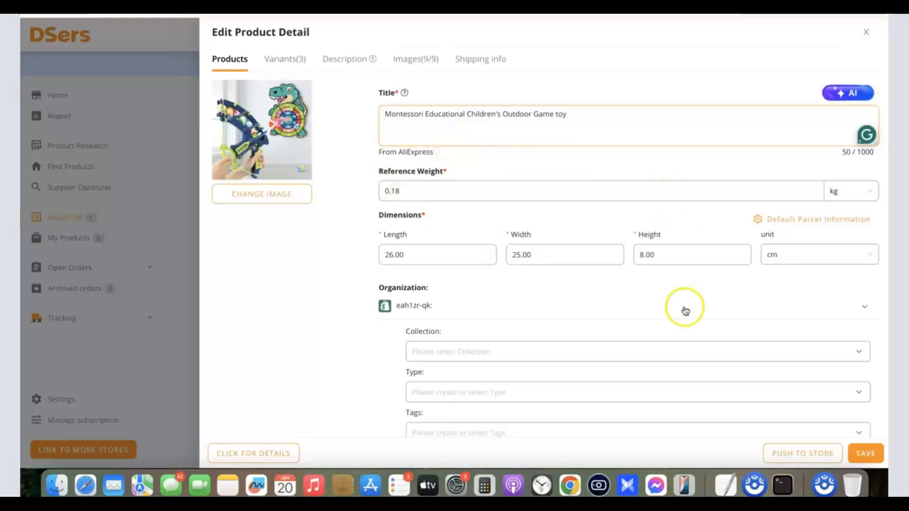
left_click(875, 456)
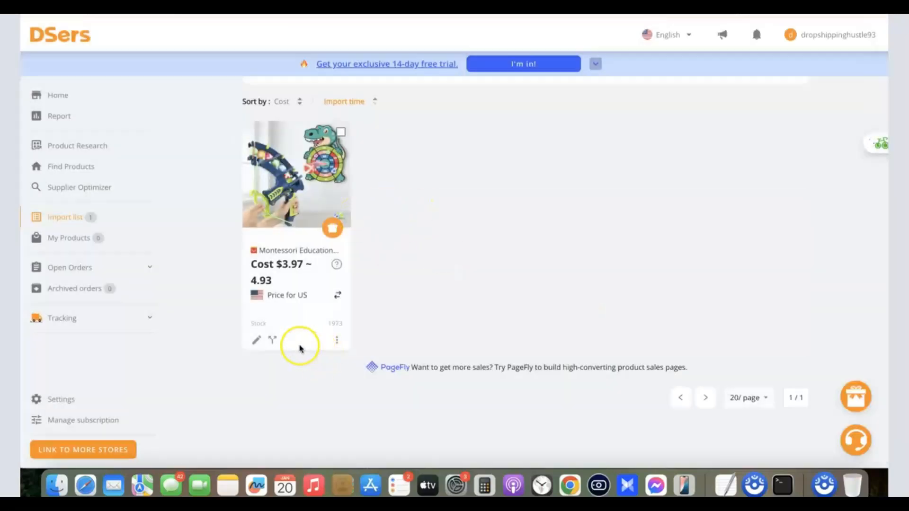
left_click(257, 340)
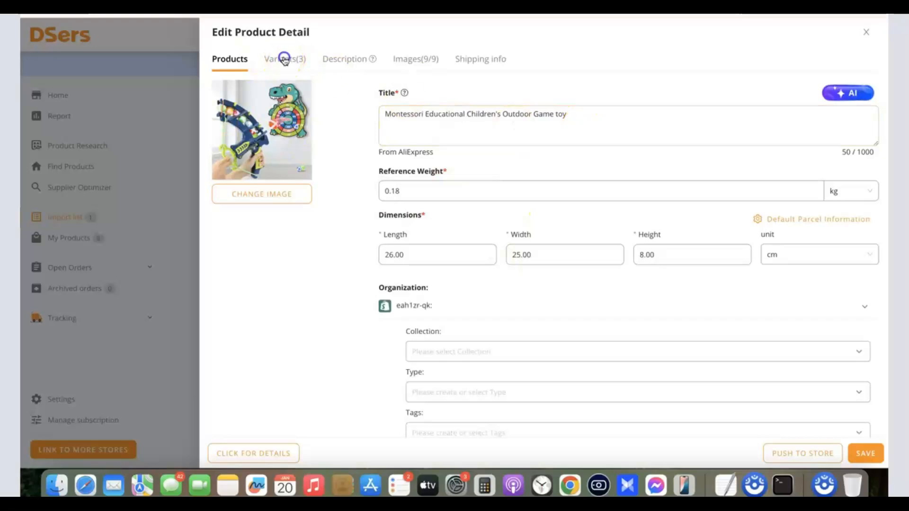
Step: Delete the Blue and Orange variants so only the green one remains, then save
left_click(284, 59)
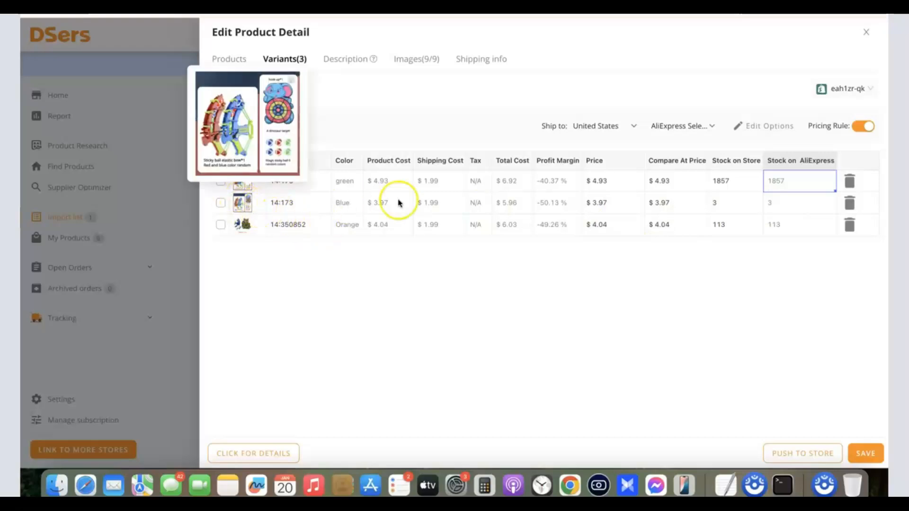
left_click(850, 206)
left_click(560, 126)
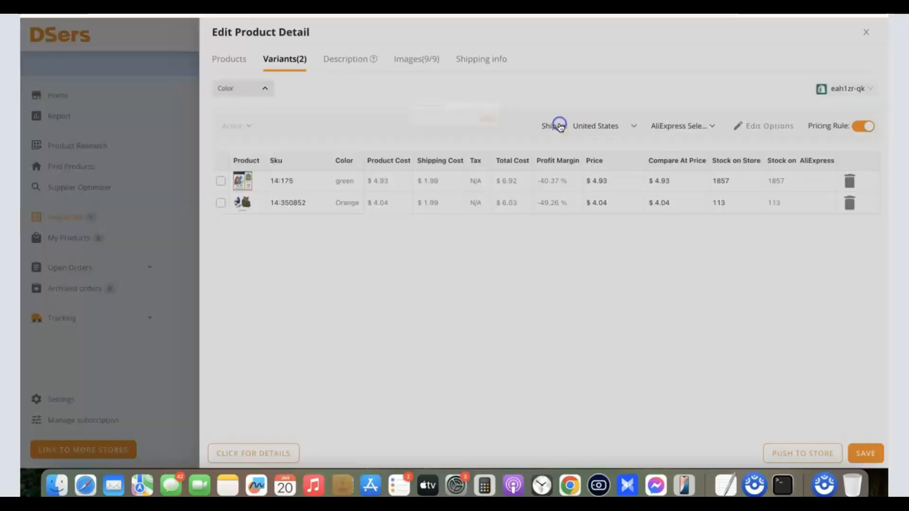
left_click(851, 204)
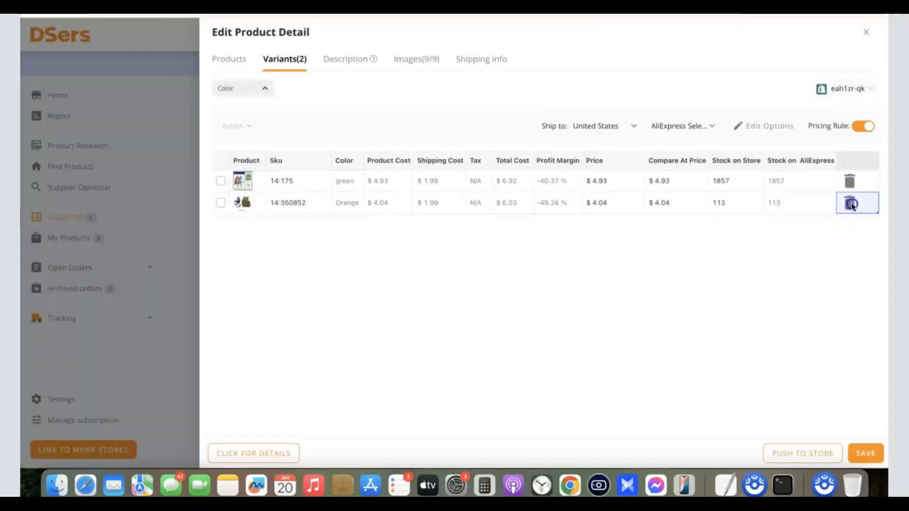
left_click(571, 128)
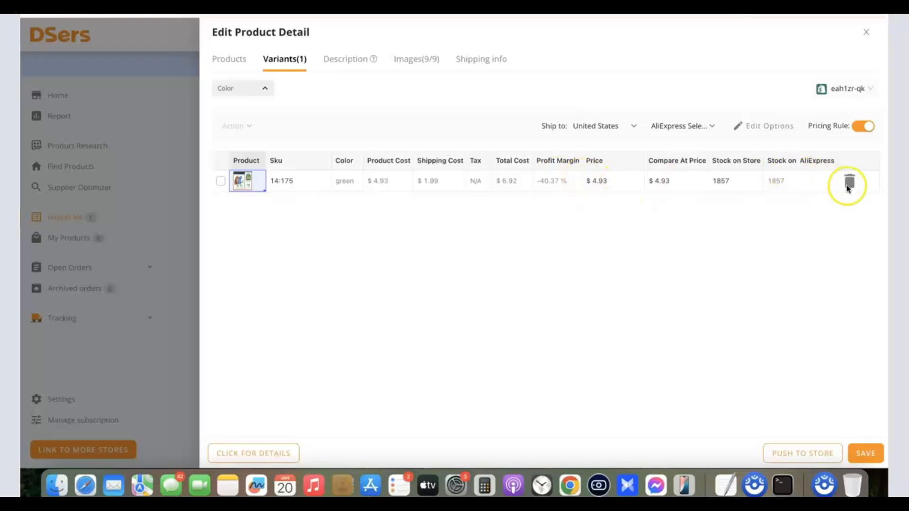
left_click(869, 454)
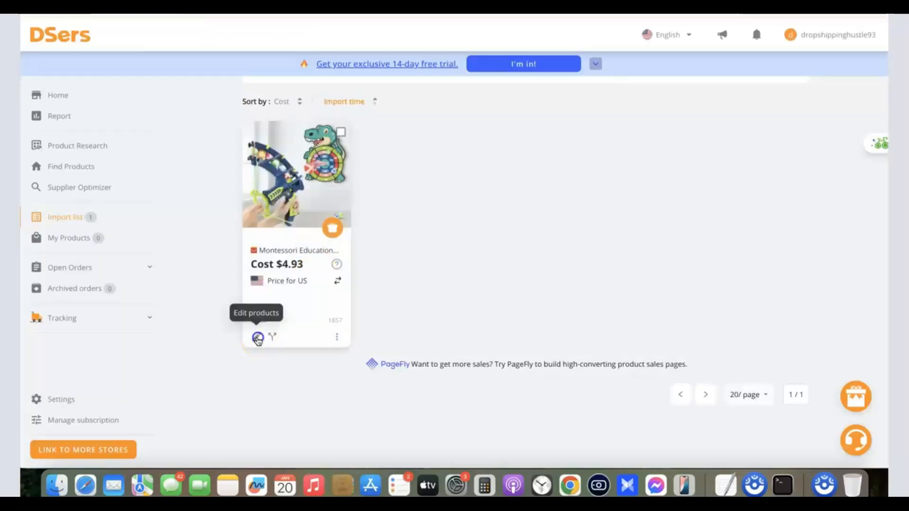
Step: Reopen the toy's editor, review its single variant and Description, and close the AI writer panel
left_click(256, 335)
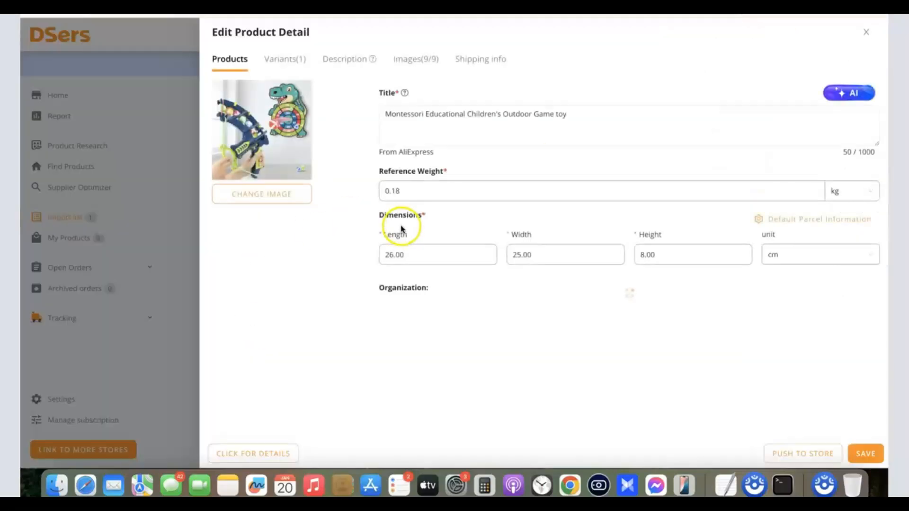
left_click(291, 61)
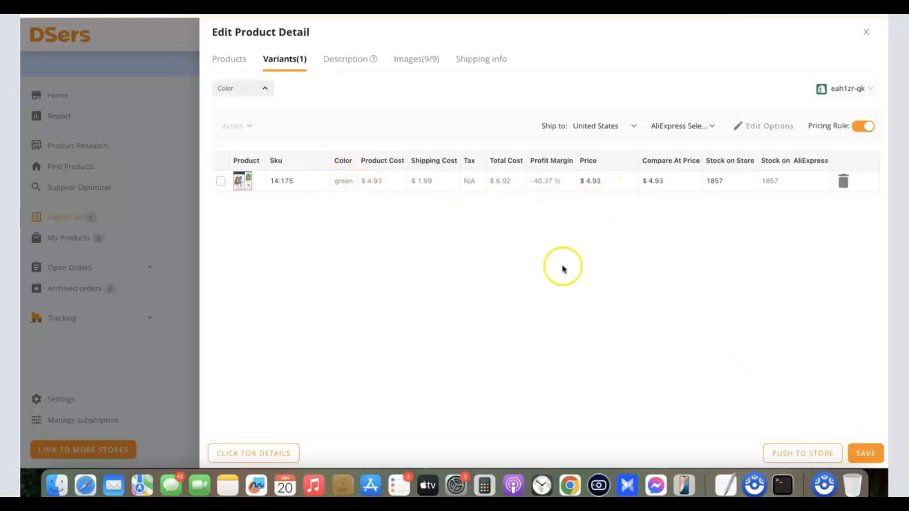
left_click(334, 58)
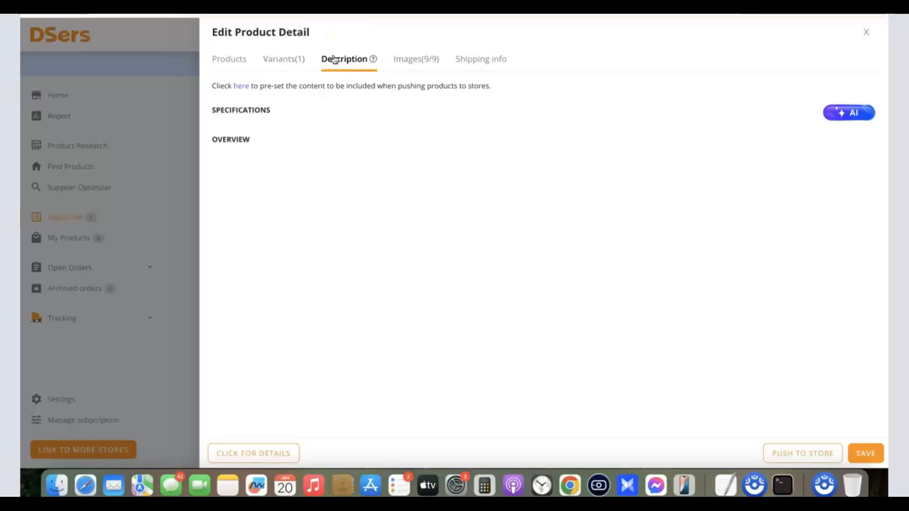
left_click(376, 127)
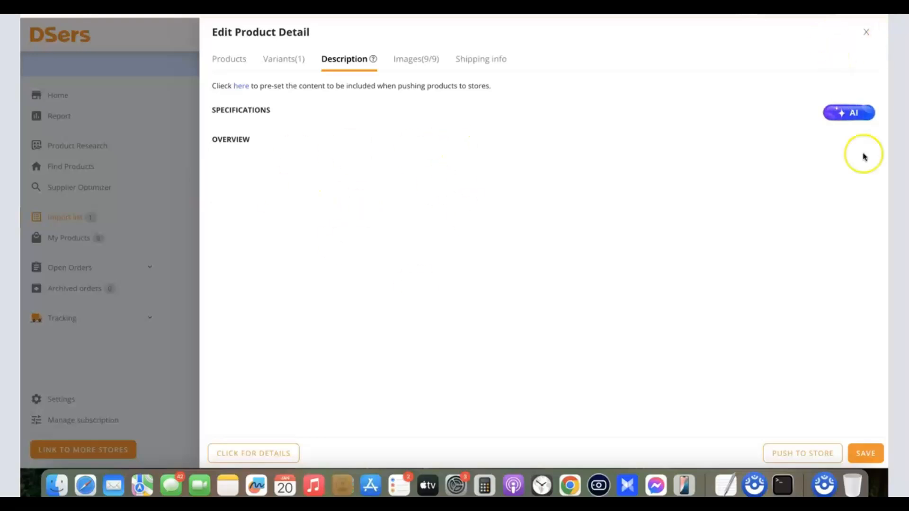
left_click(859, 117)
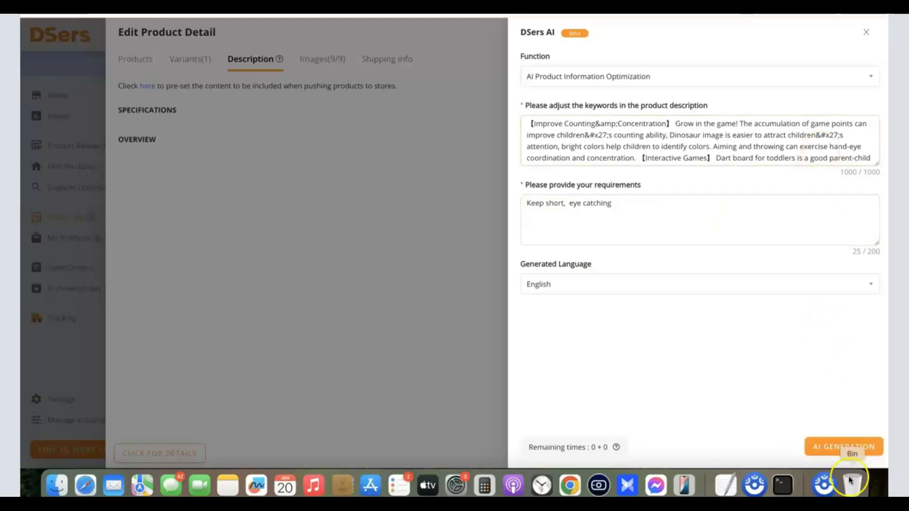
left_click(866, 32)
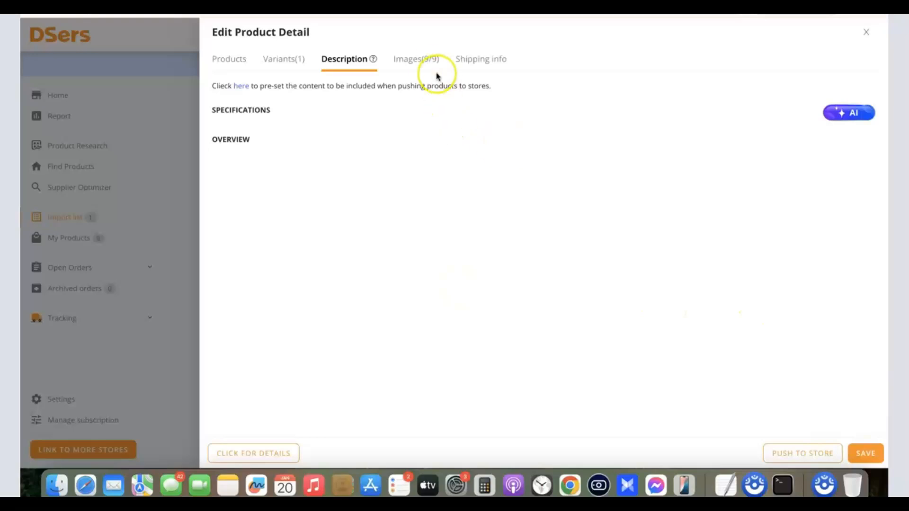
Step: Review the toy's Images and Shipping info, then save the product edits
left_click(414, 57)
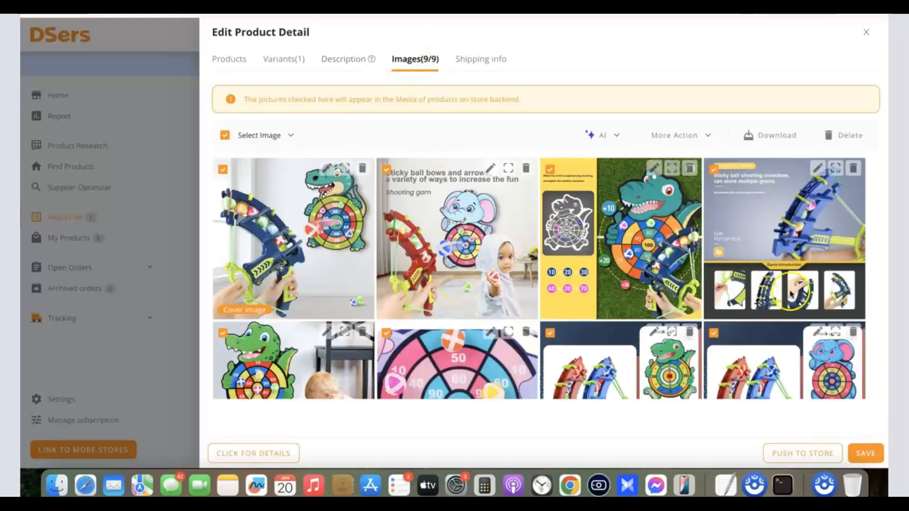
scroll(717, 231, "down", 3)
scroll(716, 231, "down", 1)
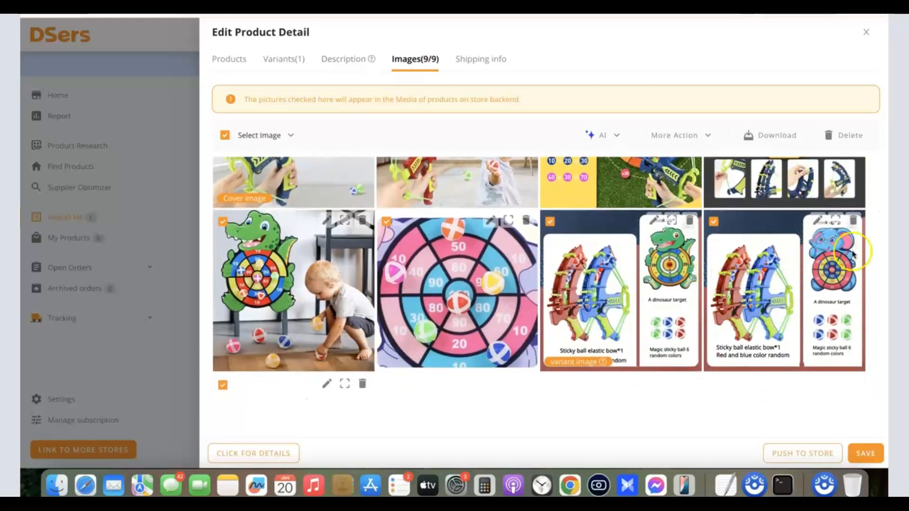
scroll(497, 161, "up", 3)
left_click(481, 60)
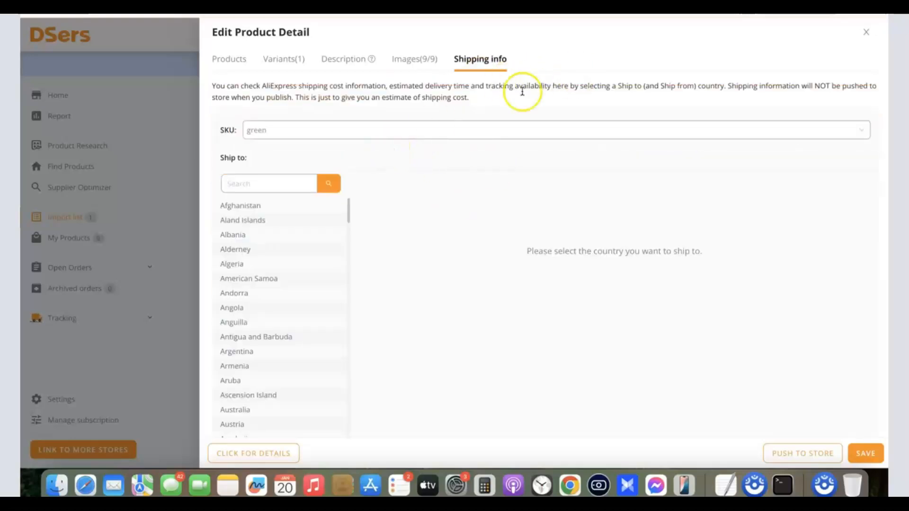
scroll(596, 167, "down", 2)
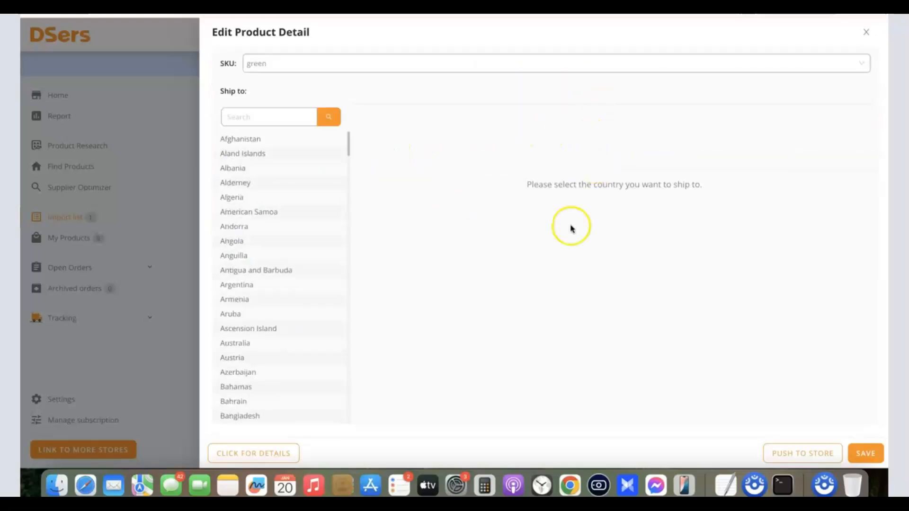
scroll(565, 232, "up", 2)
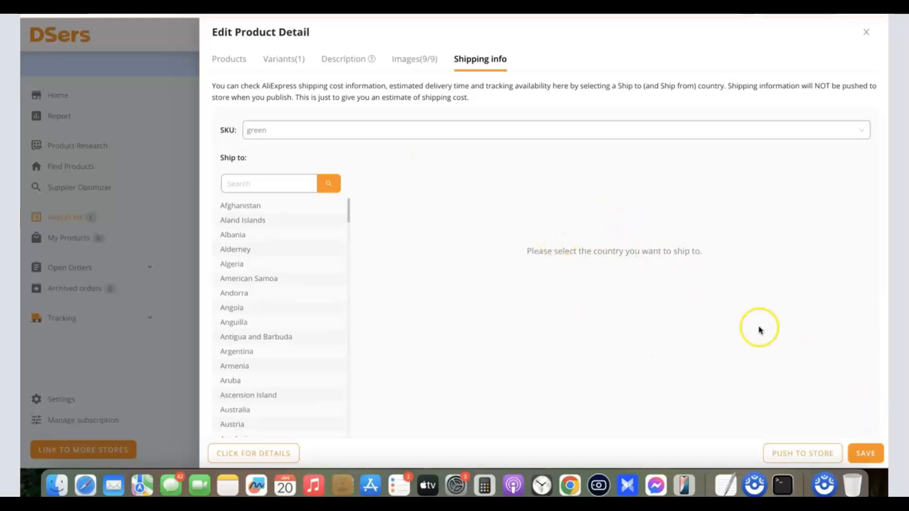
left_click(865, 455)
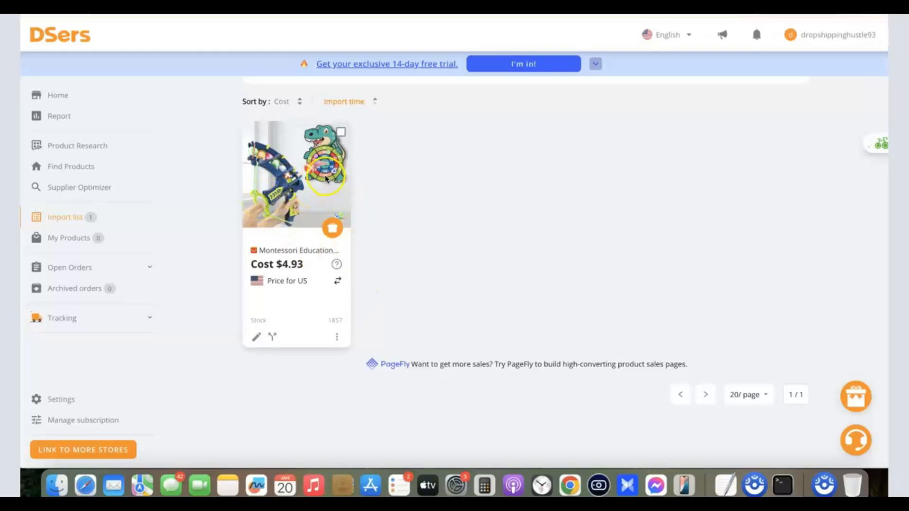
Step: Push the toy product to the Shopify store, then follow the Import Reviews link
left_click(332, 227)
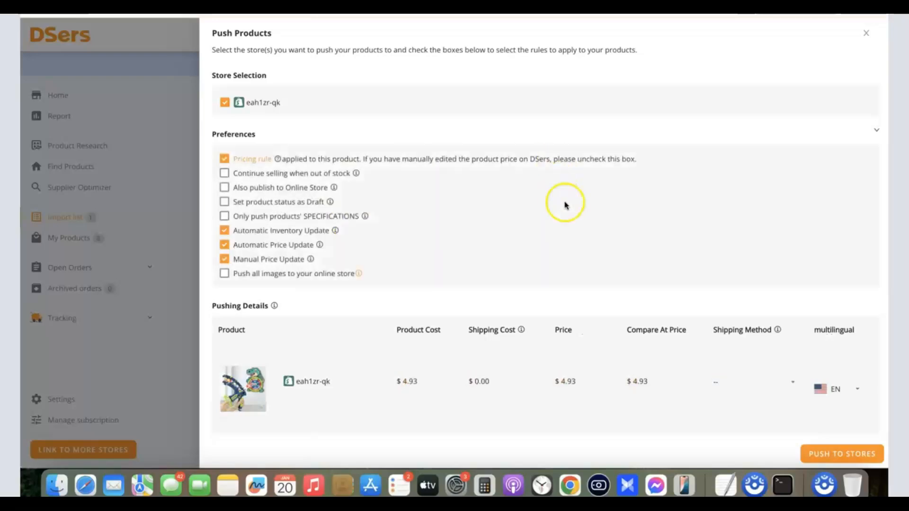
scroll(605, 252, "down", 1)
scroll(605, 252, "down", 2)
left_click(834, 457)
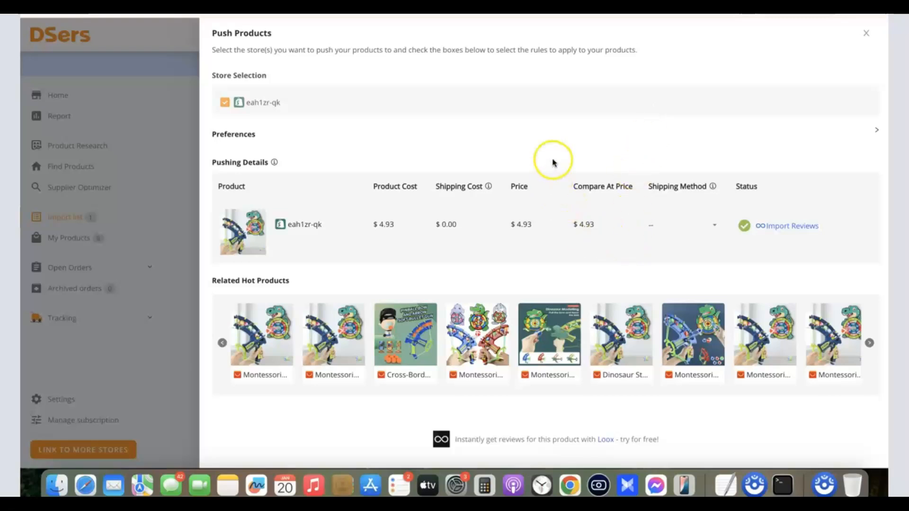
mouse_move(569, 381)
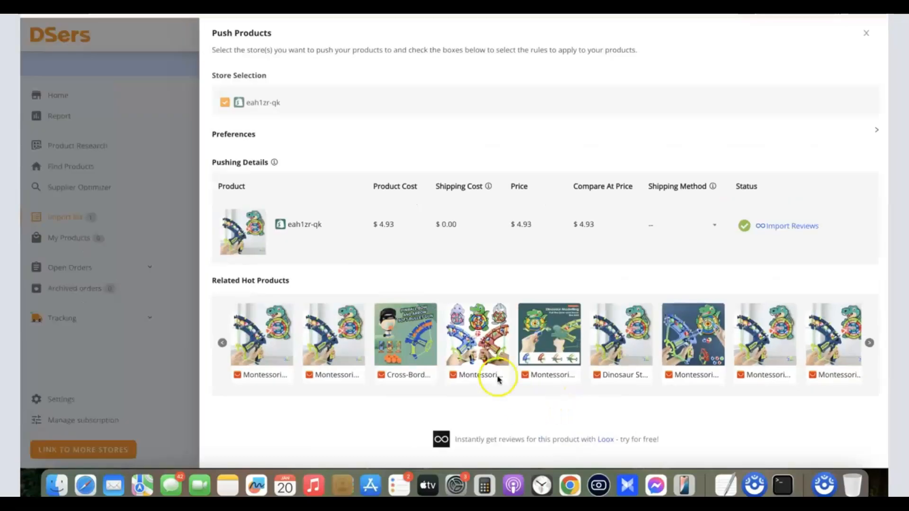
left_click(785, 230)
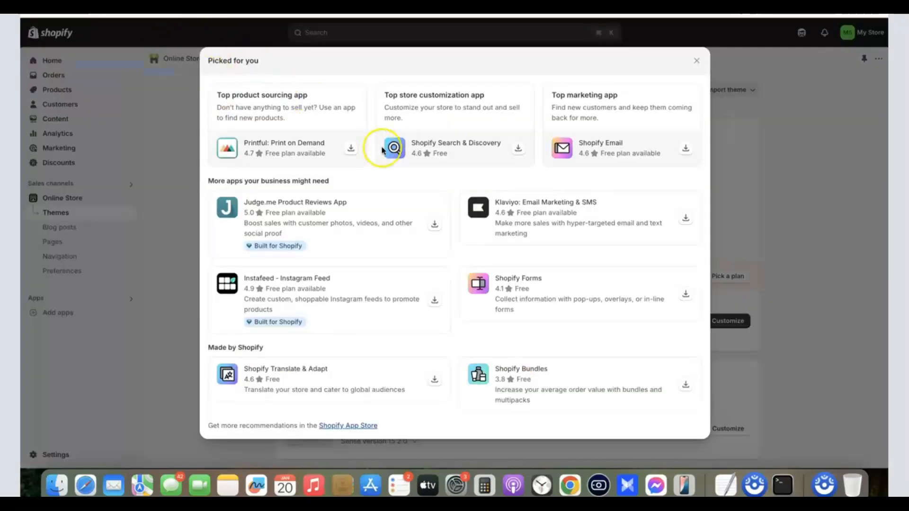
Step: Dismiss the recommended apps popup and preview the toy on the Online Store from Products
left_click(696, 60)
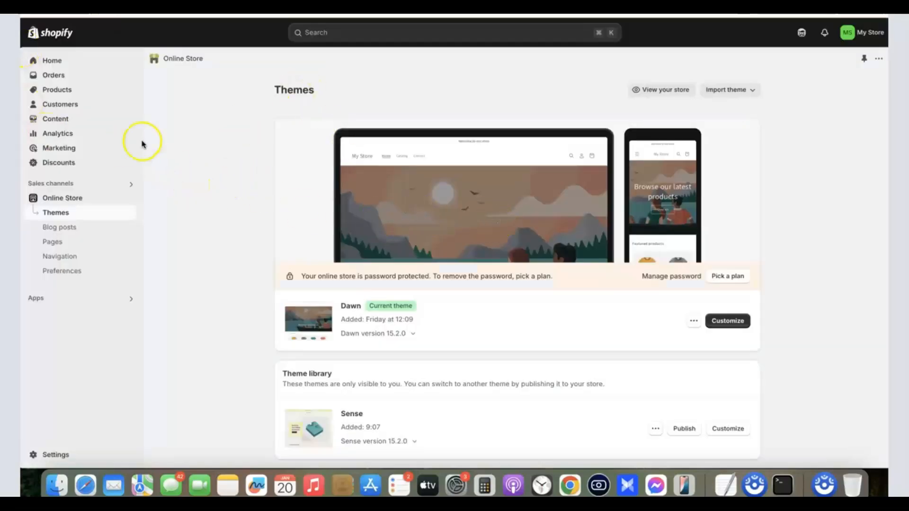
left_click(42, 89)
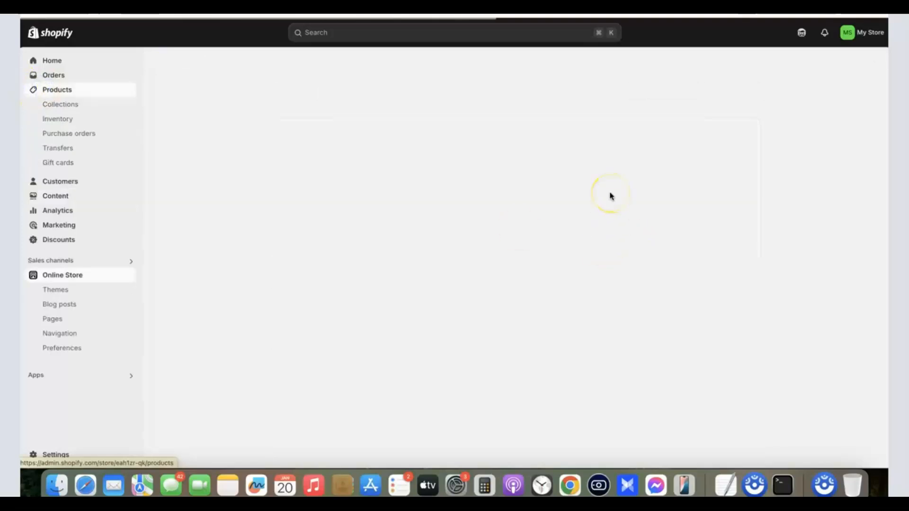
left_click(387, 143)
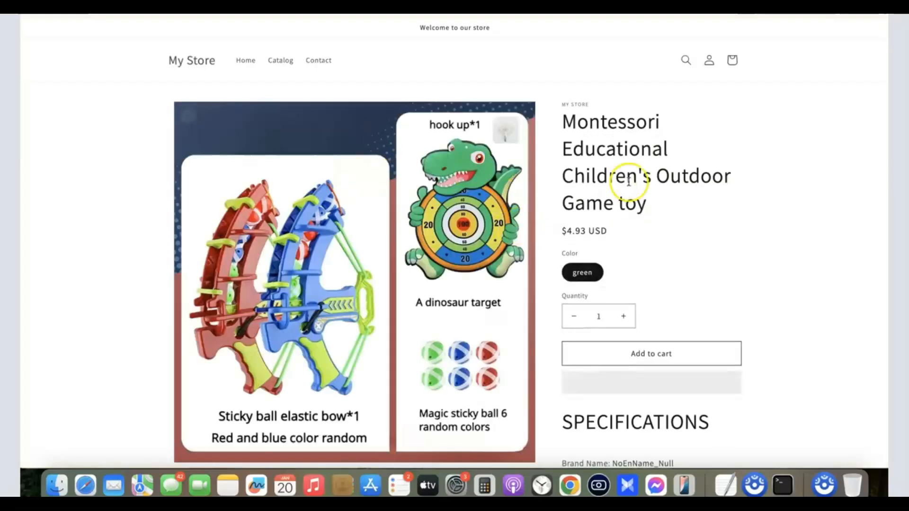
Step: Scroll through the storefront page checking the $4.93 price, green option and description
scroll(629, 182, "down", 10)
scroll(629, 184, "down", 12)
scroll(629, 218, "up", 13)
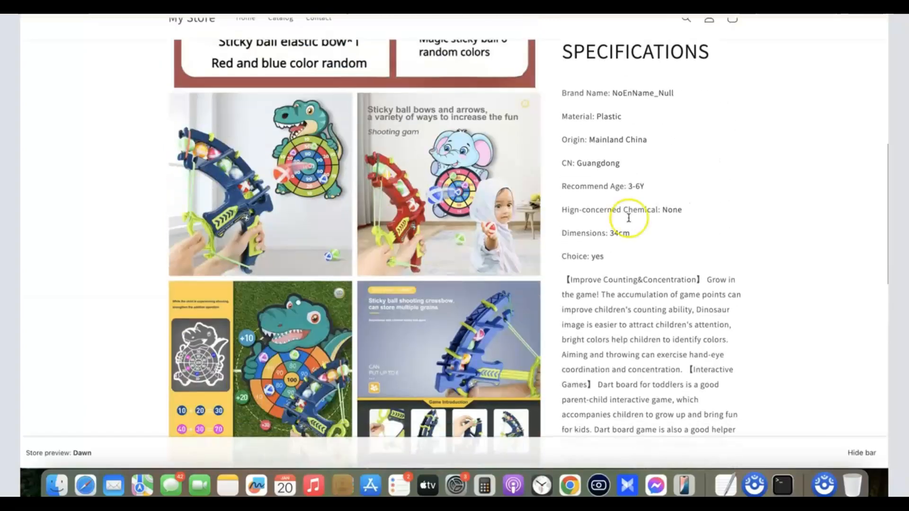
scroll(686, 264, "down", 10)
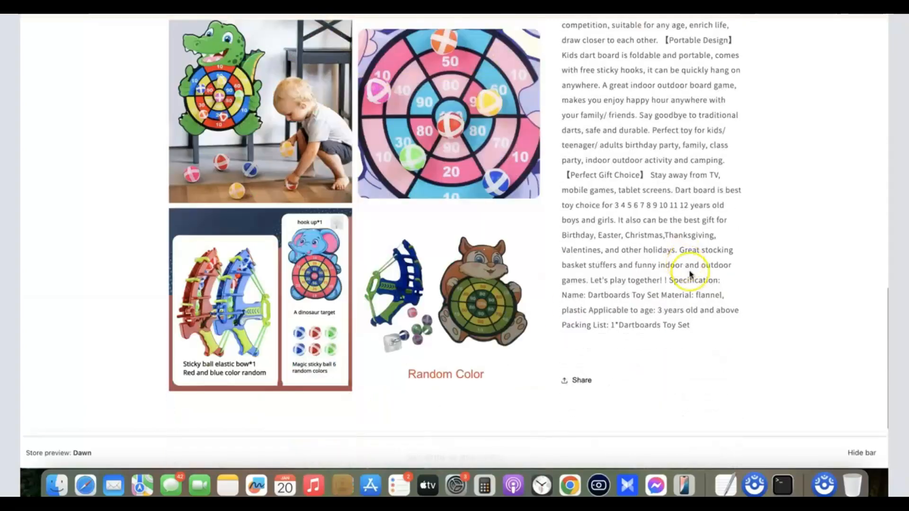
scroll(696, 256, "down", 3)
scroll(680, 229, "up", 1)
scroll(650, 213, "up", 4)
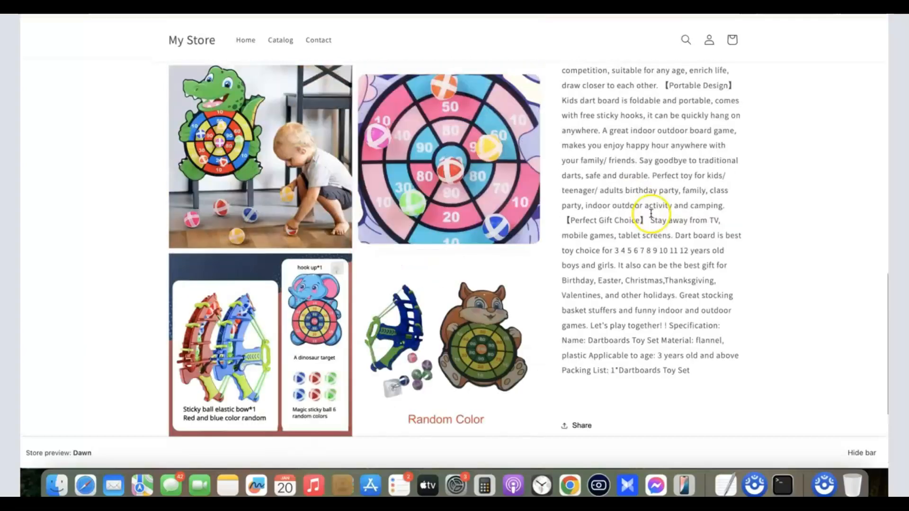
scroll(652, 214, "up", 20)
Step: Open the toy's admin product page and review its Active status and green $4.93 variant
left_click(199, 6)
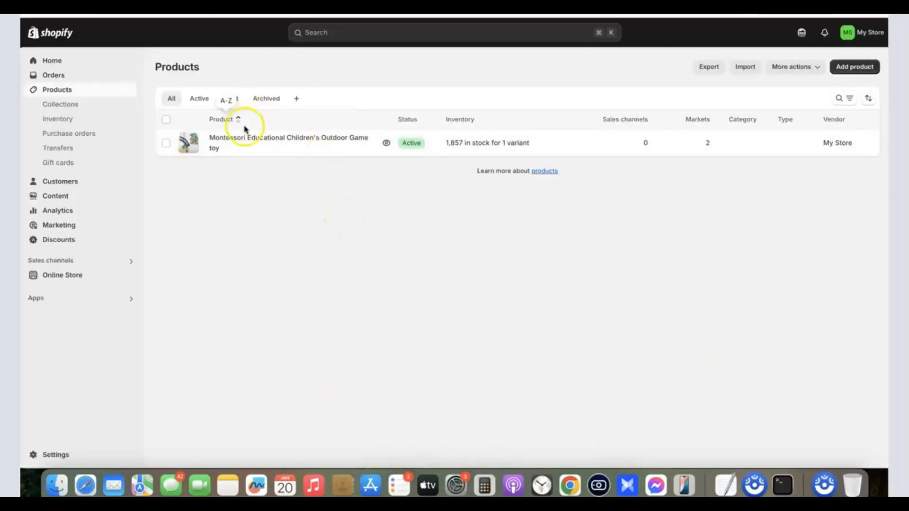
left_click(300, 135)
scroll(427, 221, "down", 10)
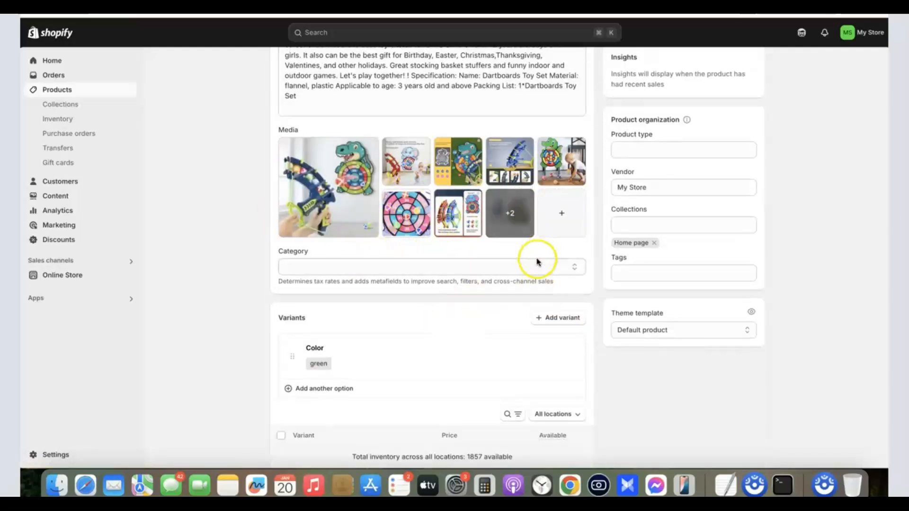
scroll(432, 291, "down", 5)
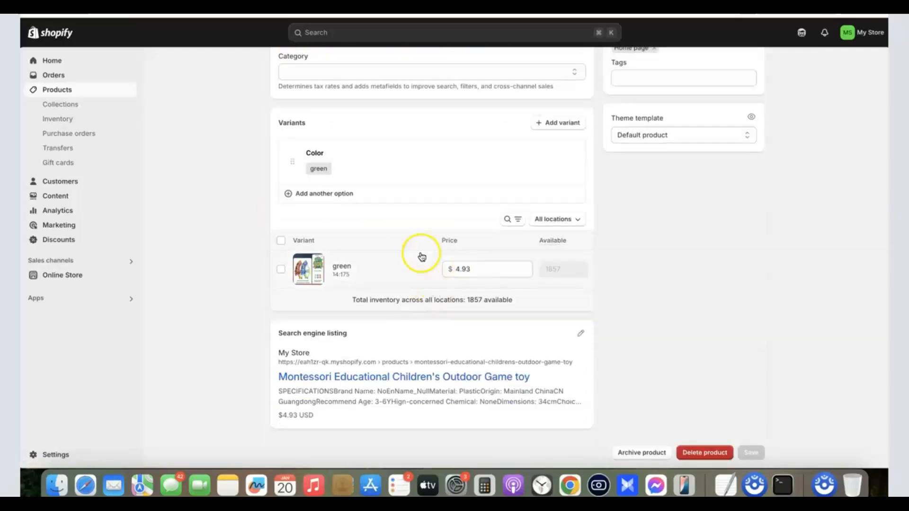
scroll(424, 258, "up", 10)
scroll(425, 258, "down", 3)
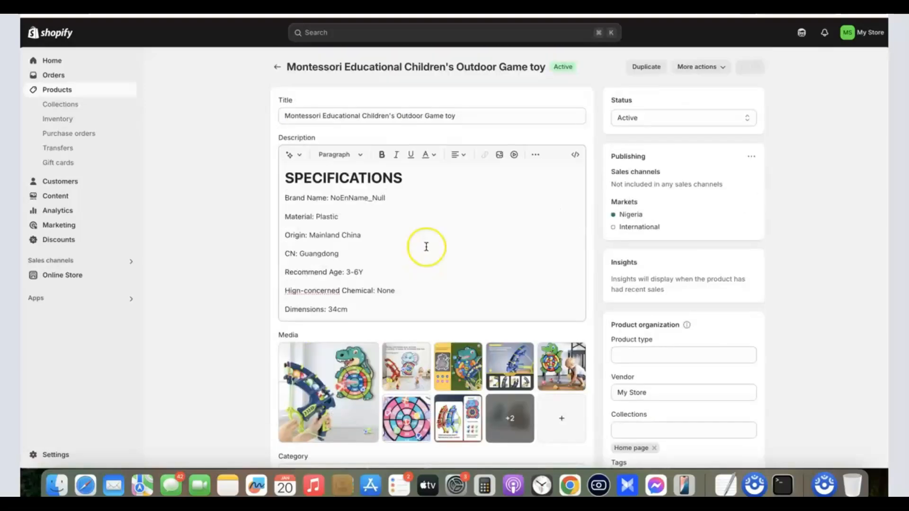